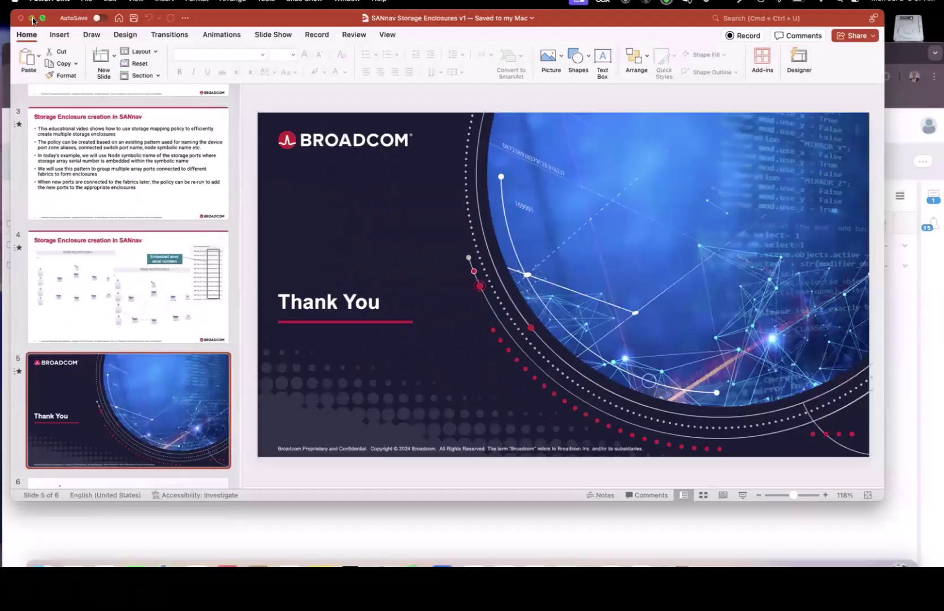
Minimize the slide show and view SANnav's Health Summary with fabric, switch and host scores.
key("super+m")
left_click_drag(226, 52, 226, 30)
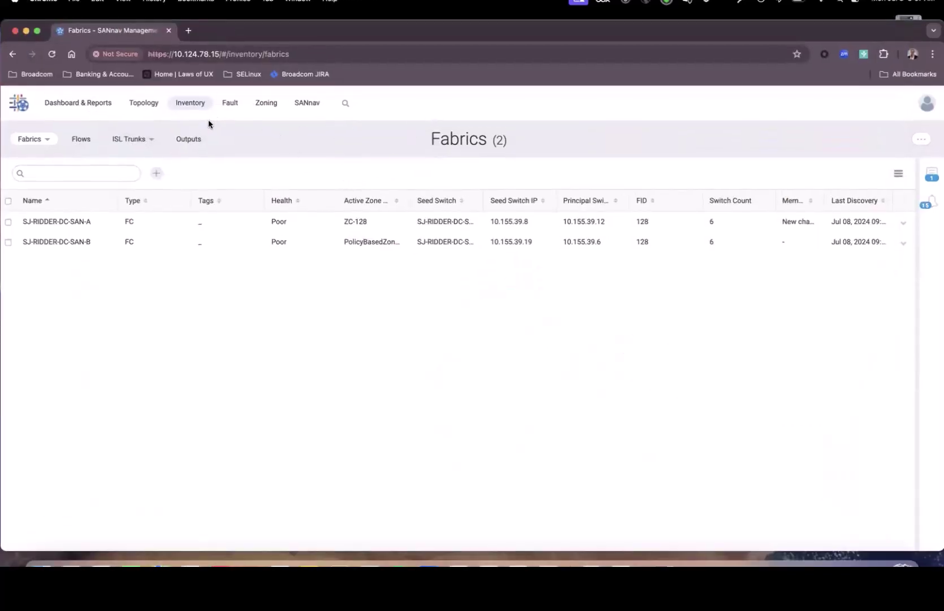
left_click(96, 102)
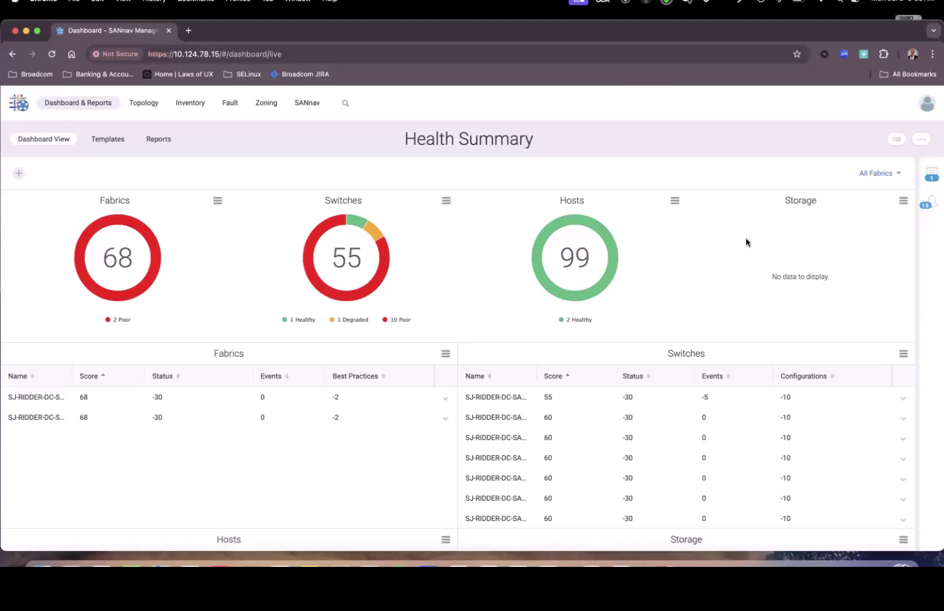
mouse_move(588, 223)
Switch the inventory from Fabrics to the Storage category, which shows no enclosures.
left_click(188, 102)
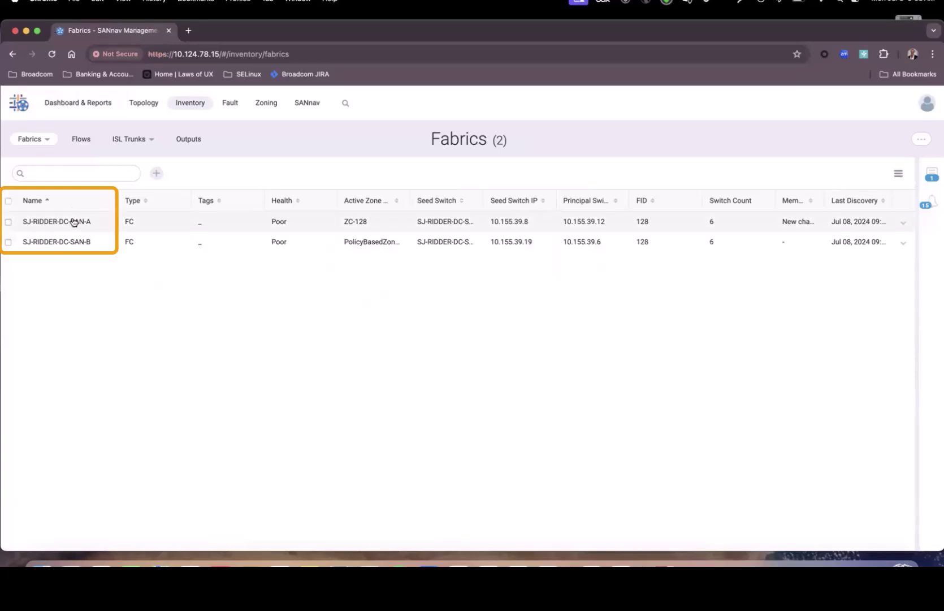
left_click(48, 142)
left_click(41, 254)
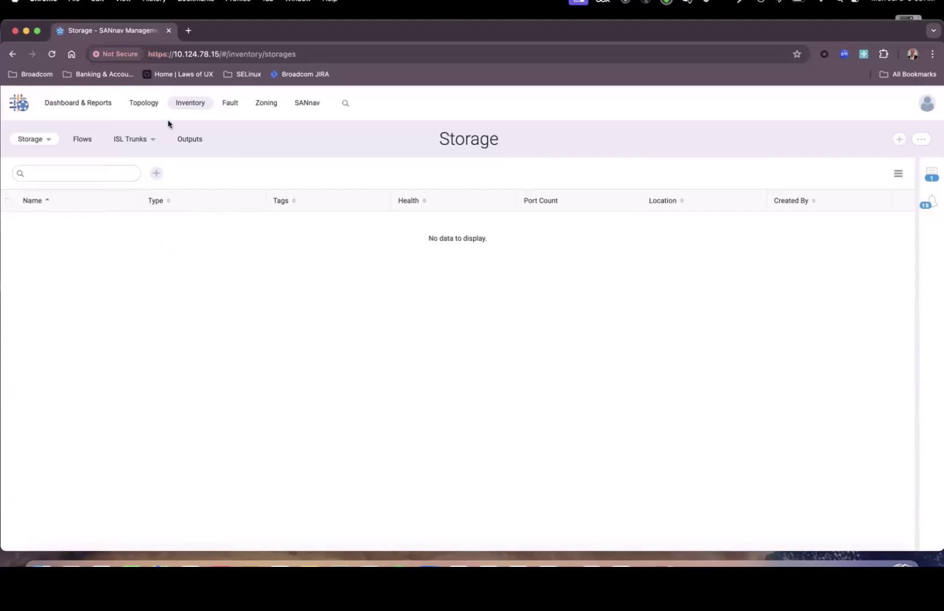
Show the saved RIDDER_MULTIPATH_SAN_A topology in Browse, with its four ungrouped storage ports.
left_click(144, 104)
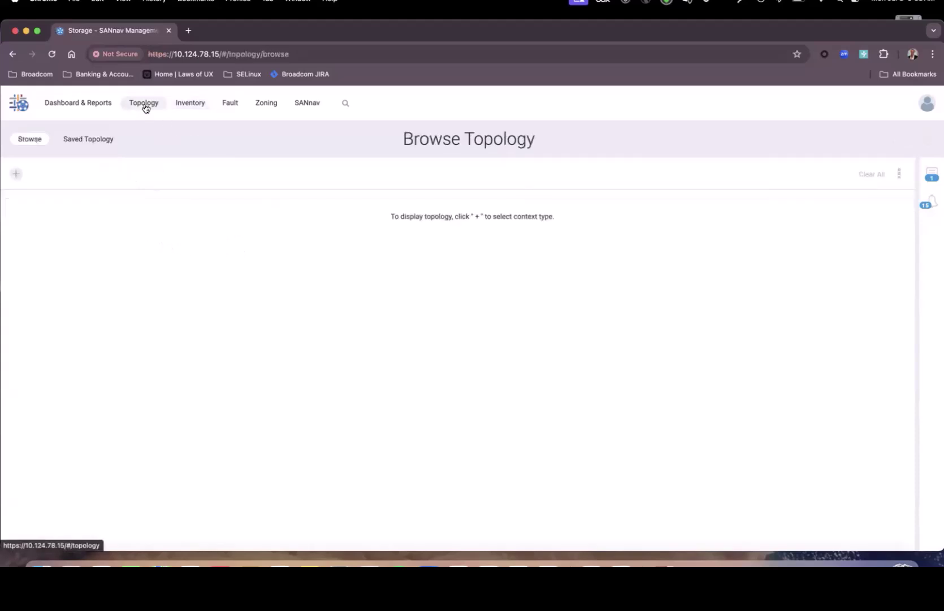
left_click(101, 143)
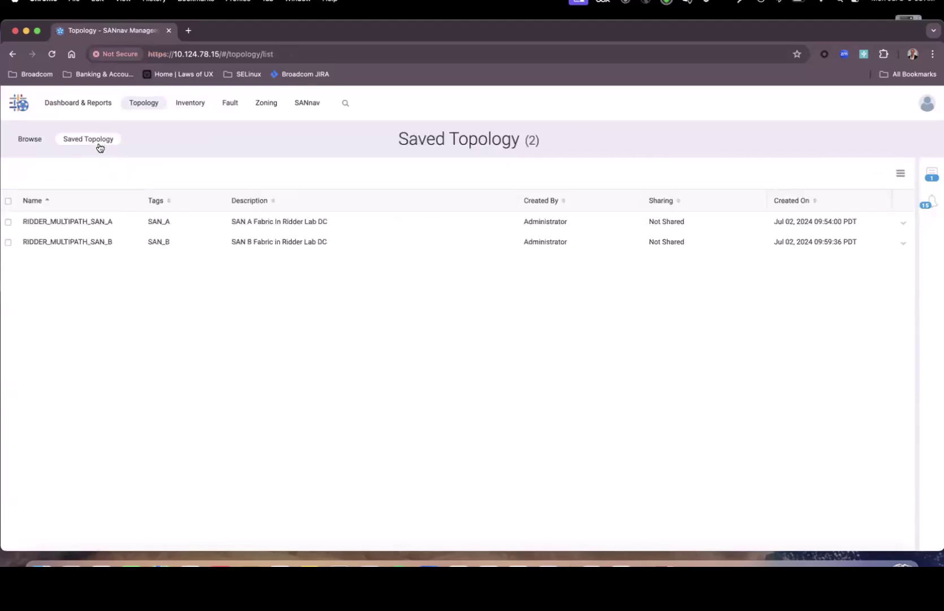
left_click(907, 228)
left_click(883, 243)
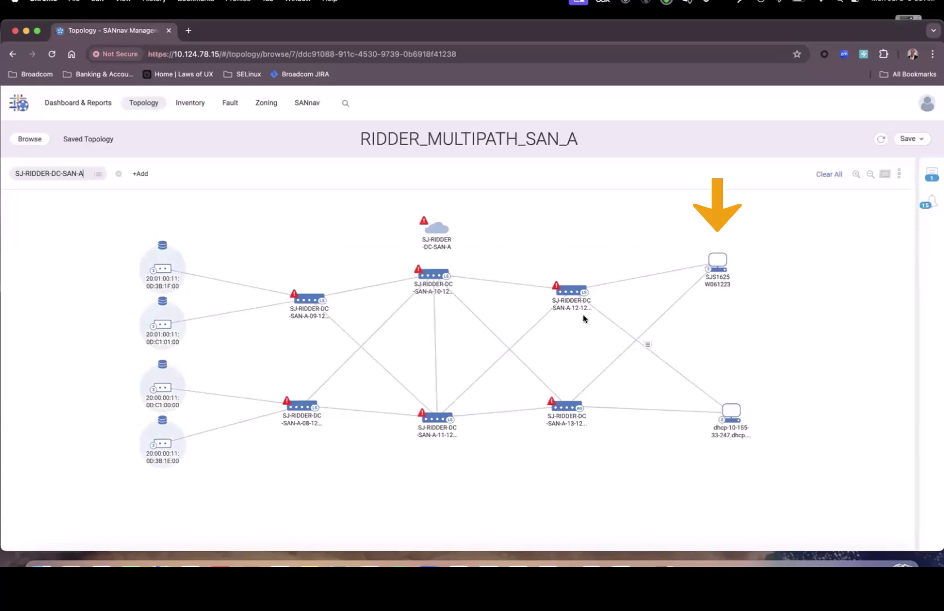
mouse_move(581, 303)
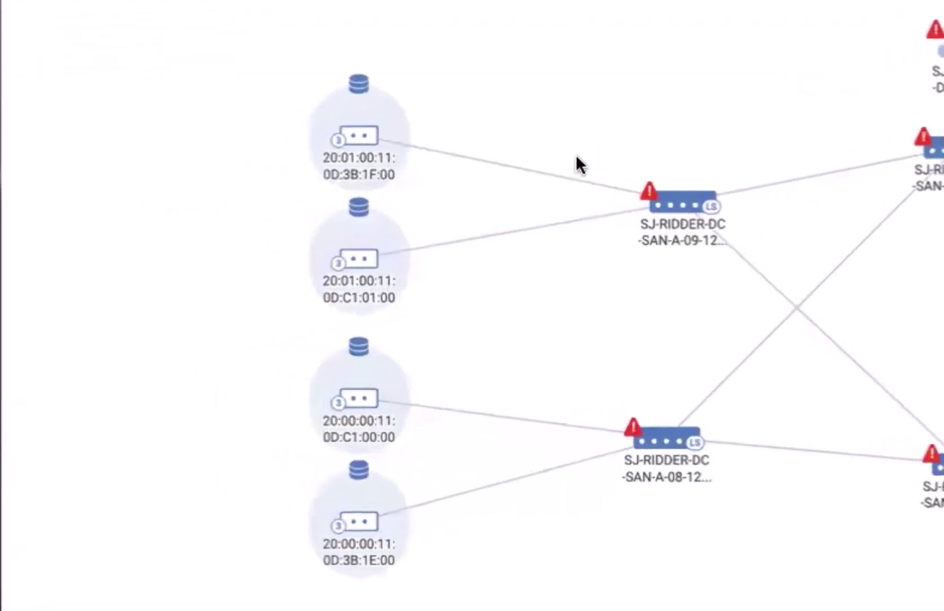
mouse_move(164, 269)
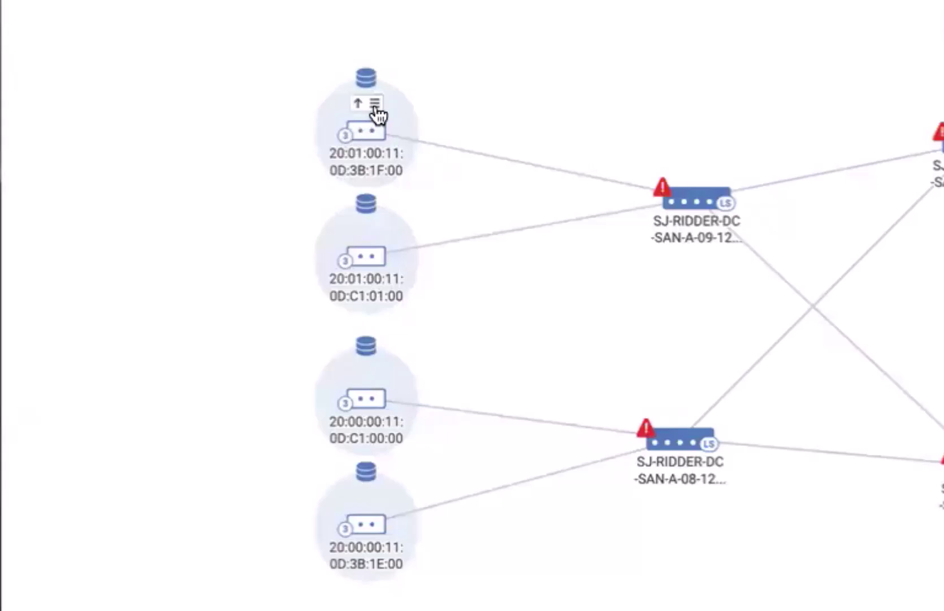
left_click(374, 105)
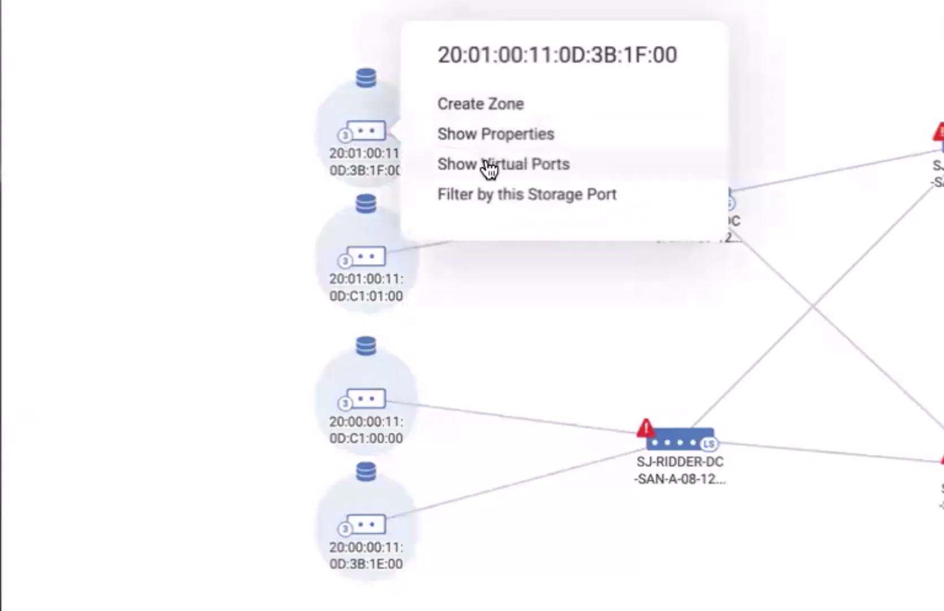
left_click(487, 169)
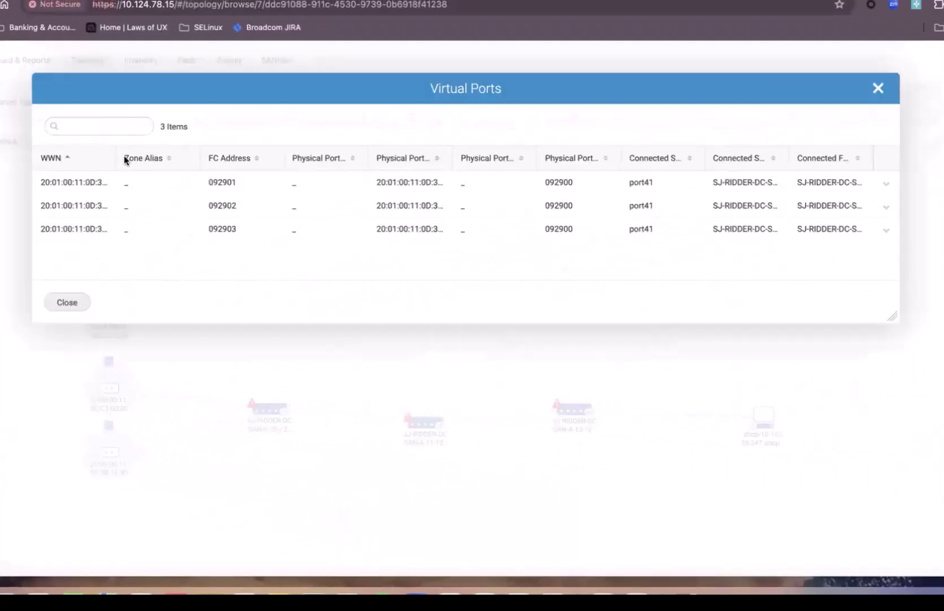
left_click_drag(116, 158, 193, 160)
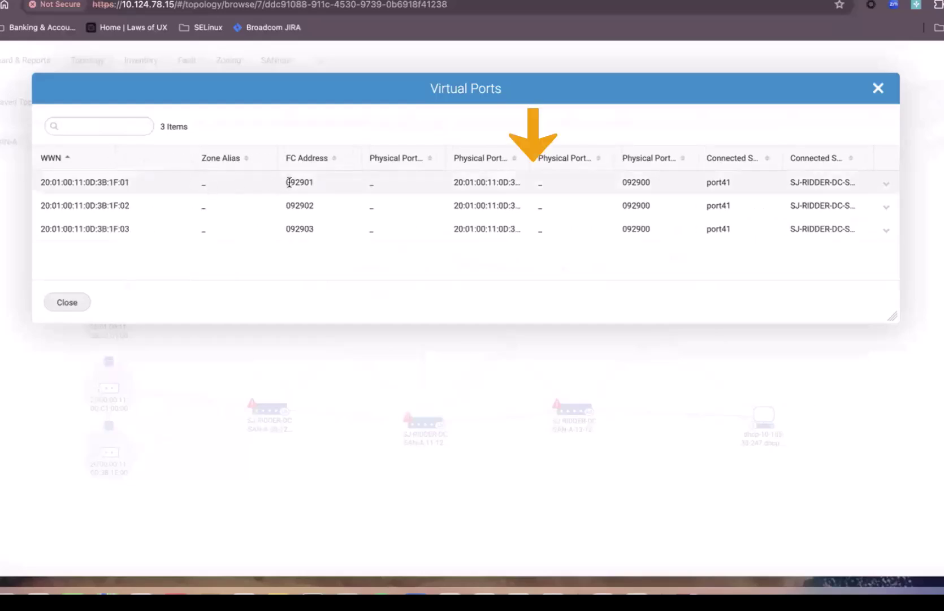
left_click_drag(530, 156, 580, 157)
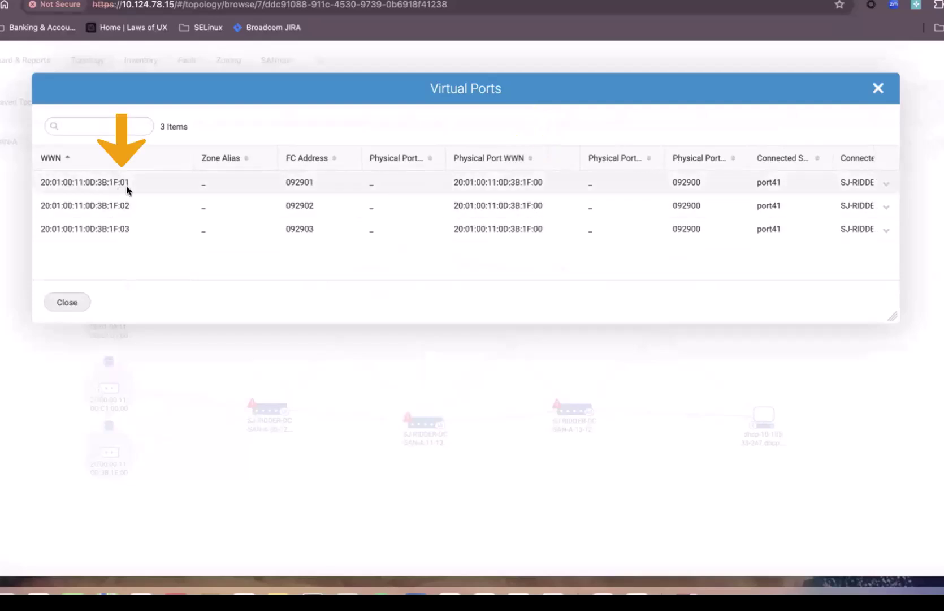
left_click(67, 302)
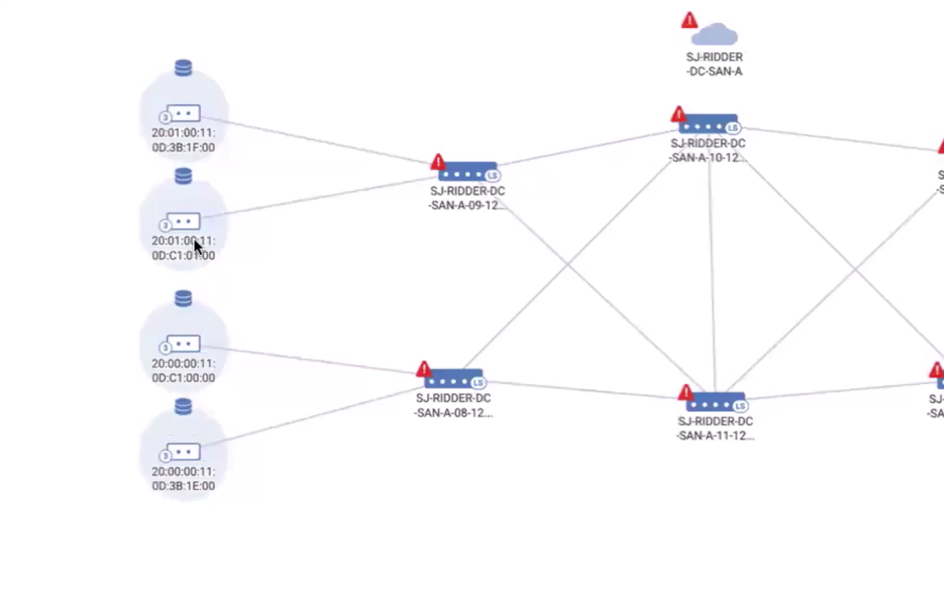
Display the saved RIDDER_MULTIPATH_SAN_B topology with four storage ports, six switches and two hosts.
mouse_move(219, 126)
mouse_move(184, 118)
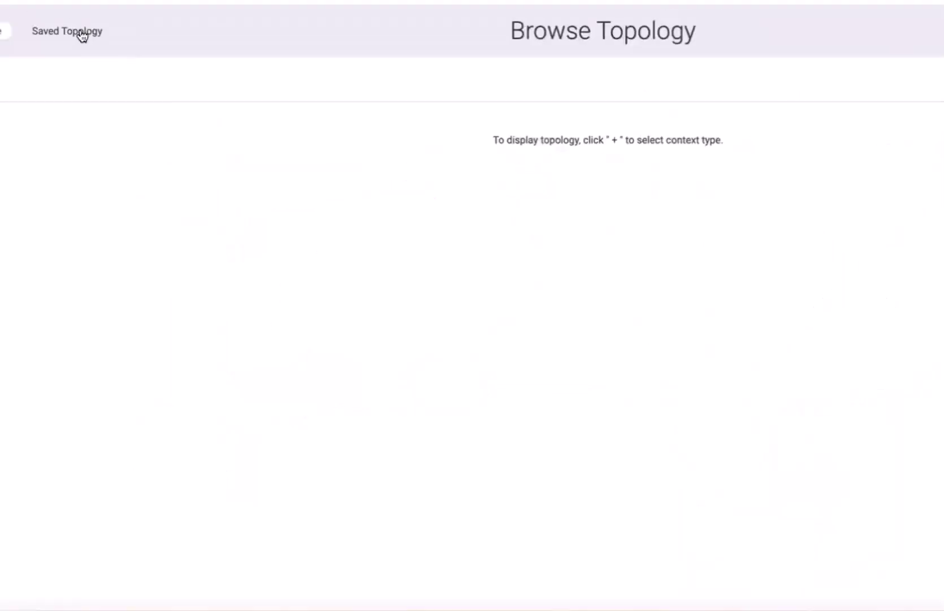
left_click(79, 32)
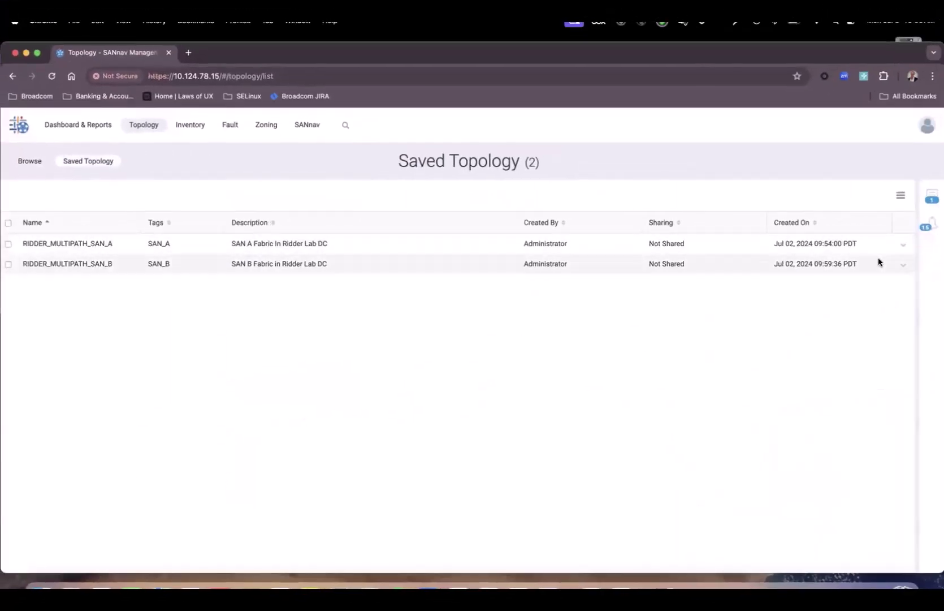
left_click(902, 265)
left_click(873, 285)
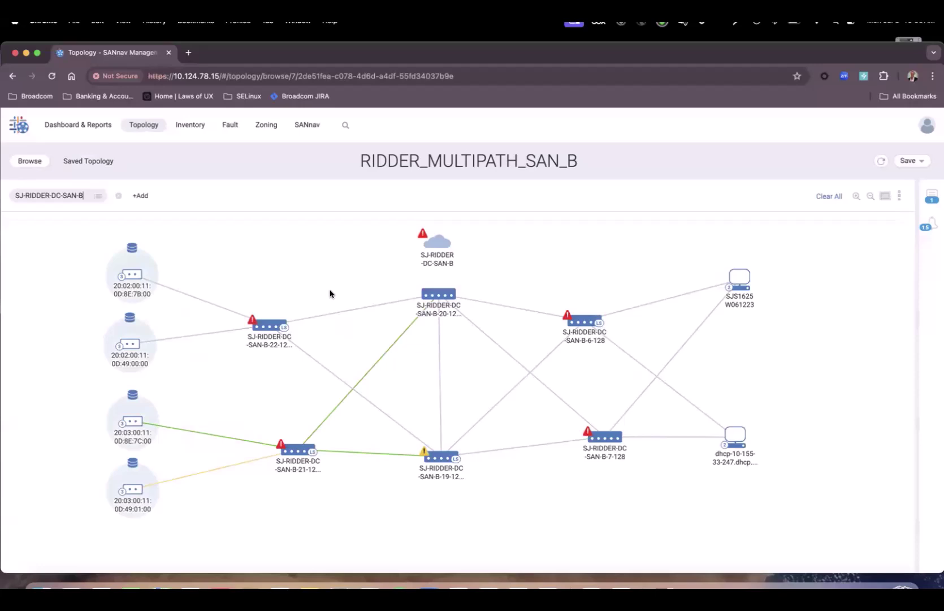
Open the Storage Ports inventory and scroll its 32 ports to confirm the Storage column is empty.
left_click(199, 130)
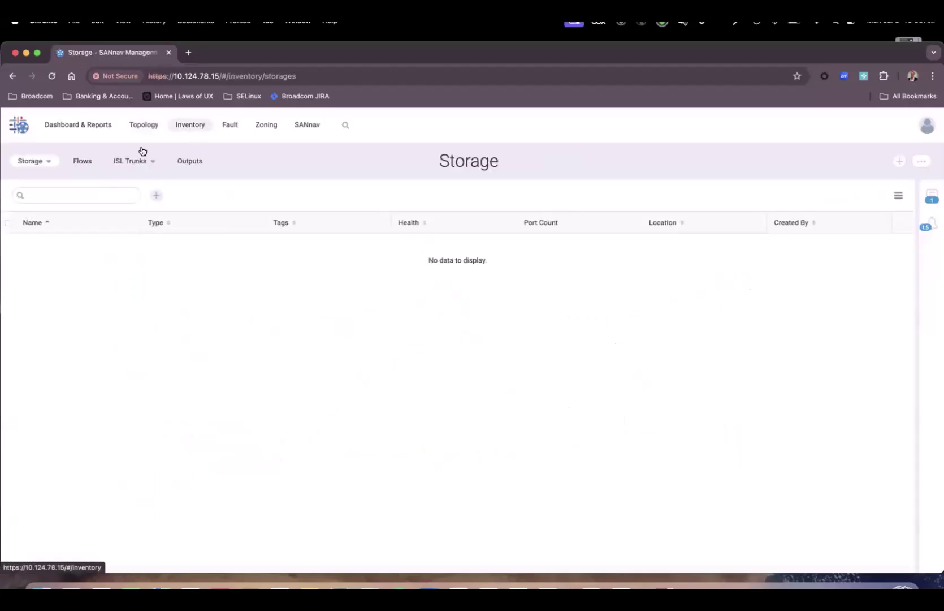
left_click(48, 162)
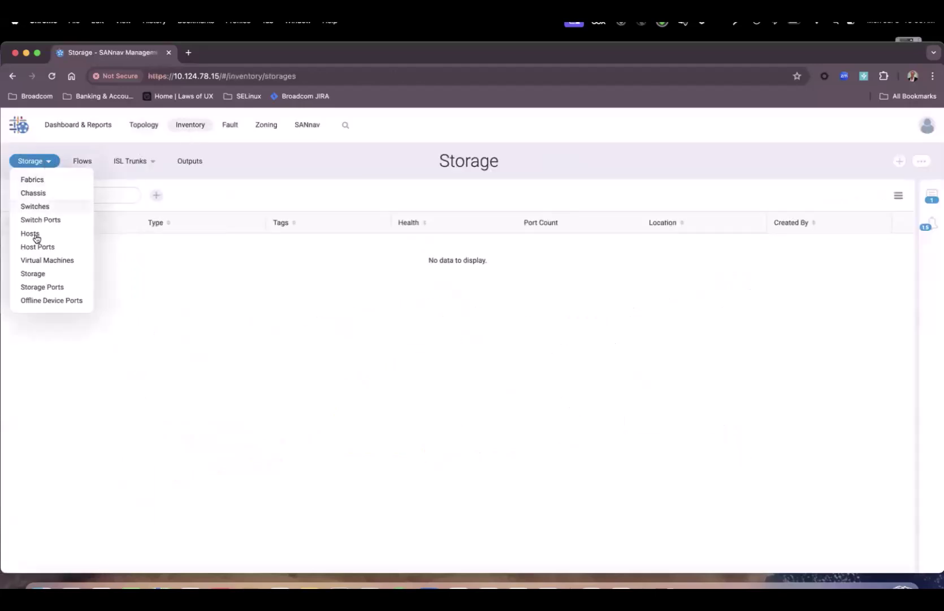
left_click(54, 287)
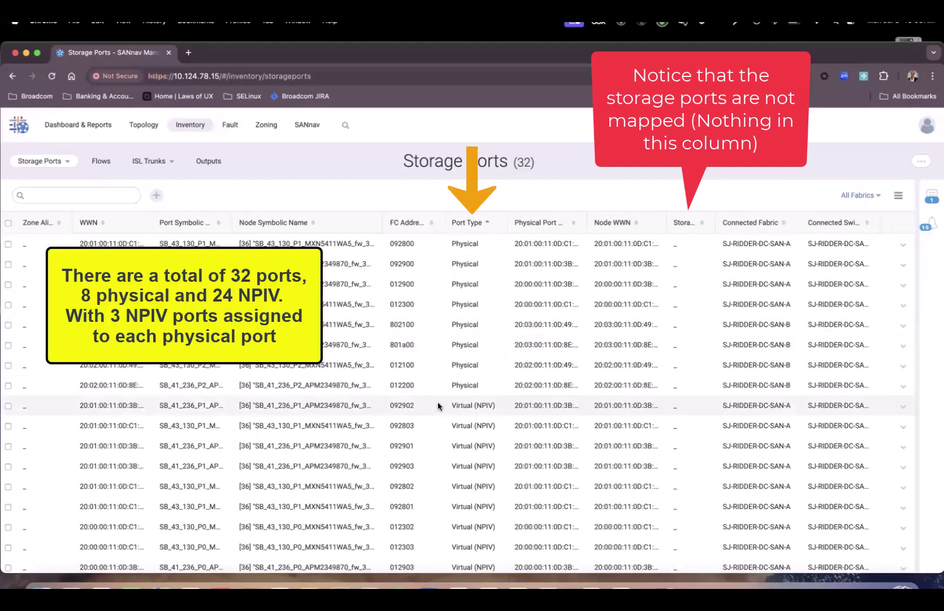
scroll(438, 405, "down", 5)
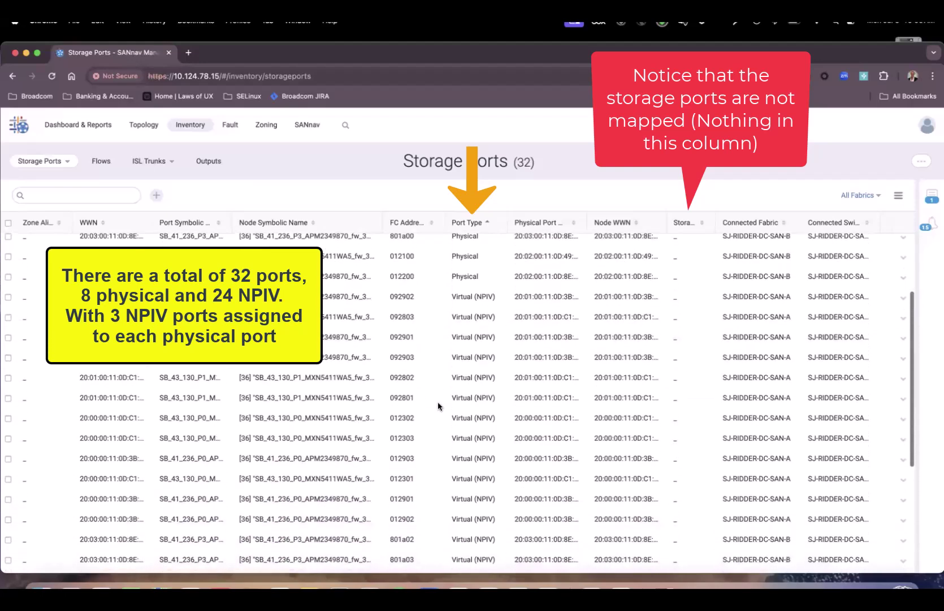
scroll(437, 402, "down", 4)
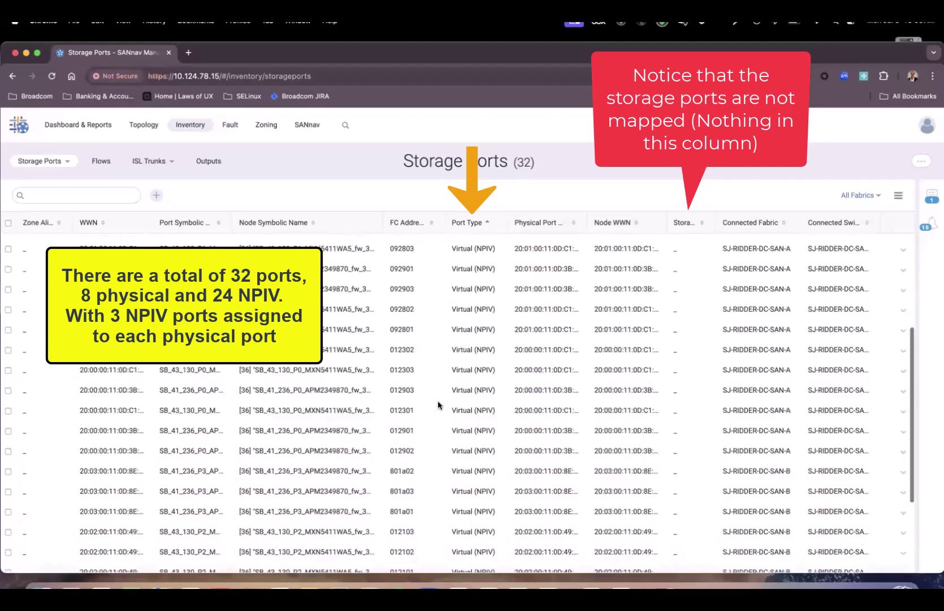
scroll(438, 402, "down", 6)
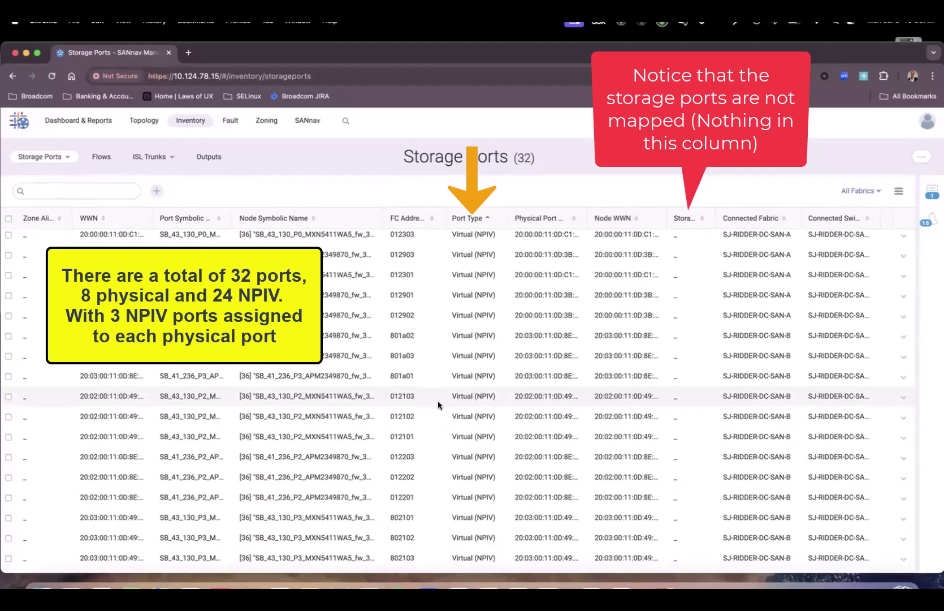
scroll(439, 402, "up", 14)
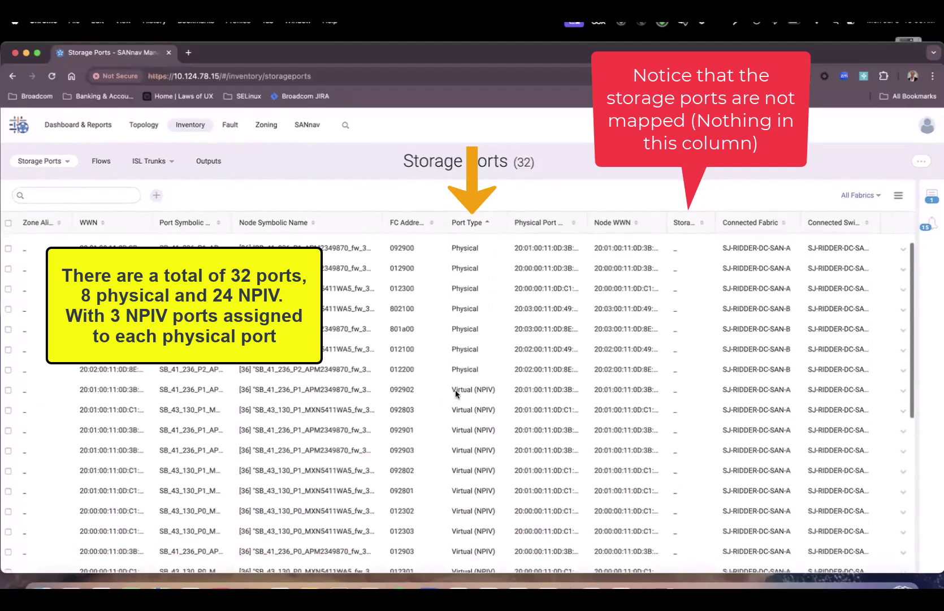
scroll(462, 390, "up", 1)
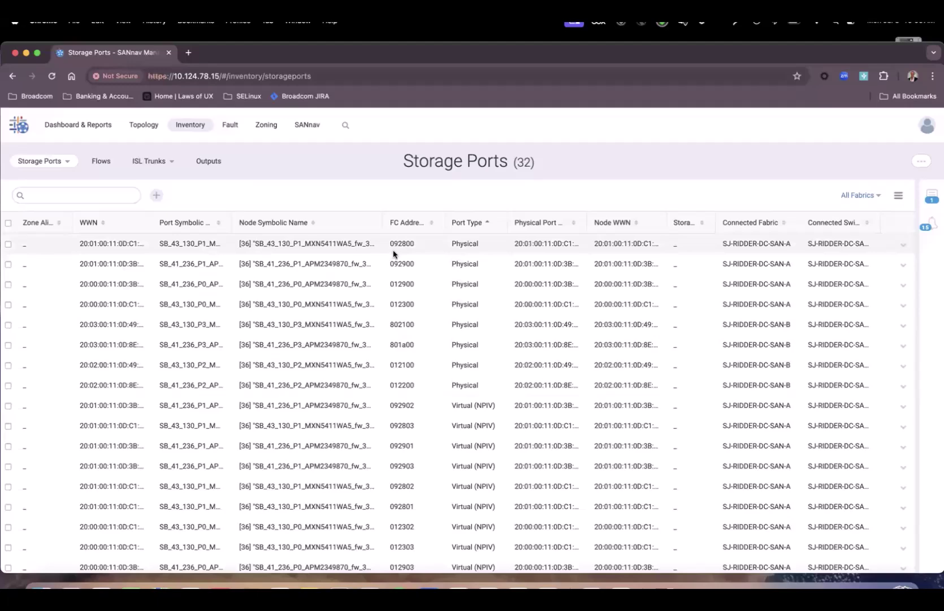
Open Inventory Settings under SAN Monitoring to view the Host & Storage Naming Policy.
left_click(312, 129)
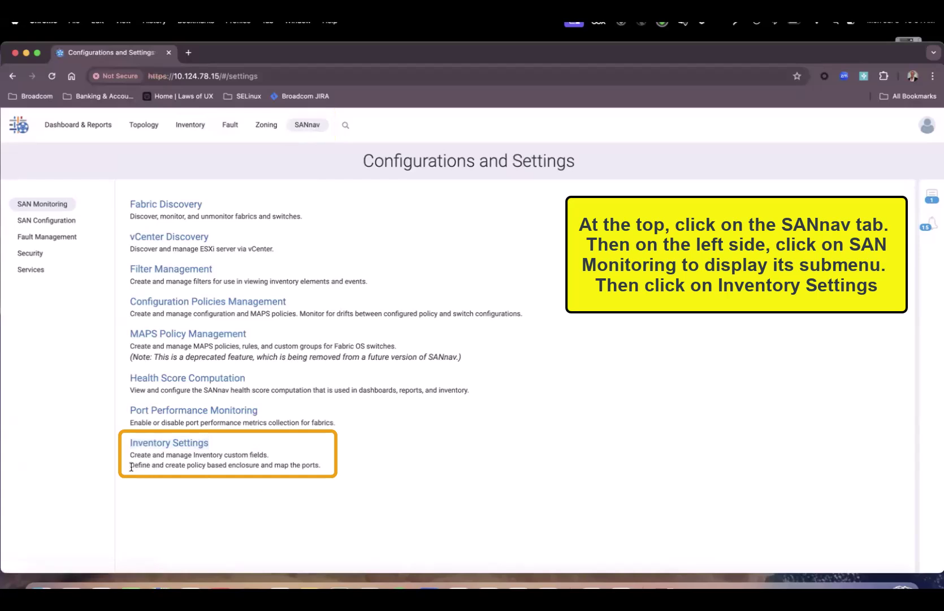
left_click_drag(131, 466, 251, 474)
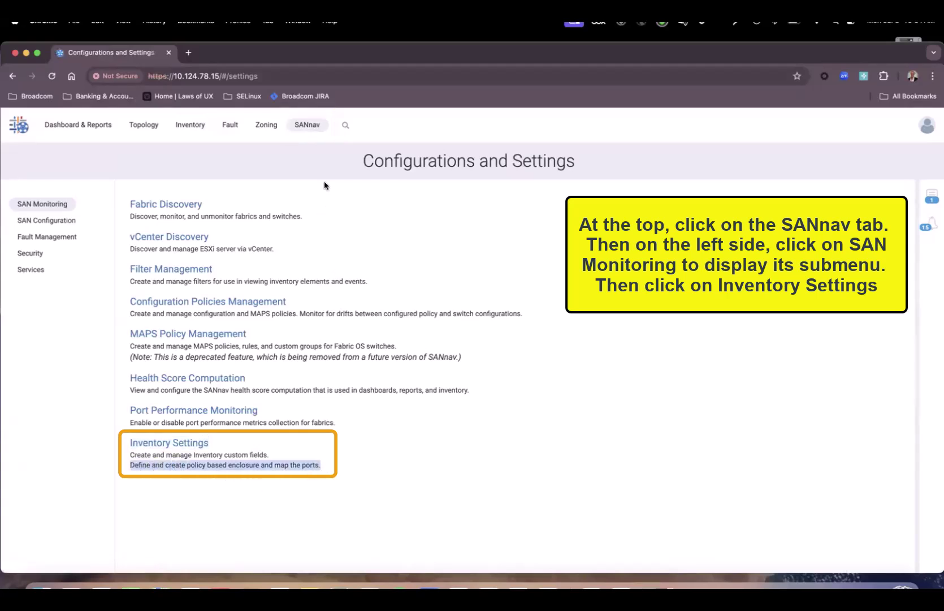
left_click(191, 443)
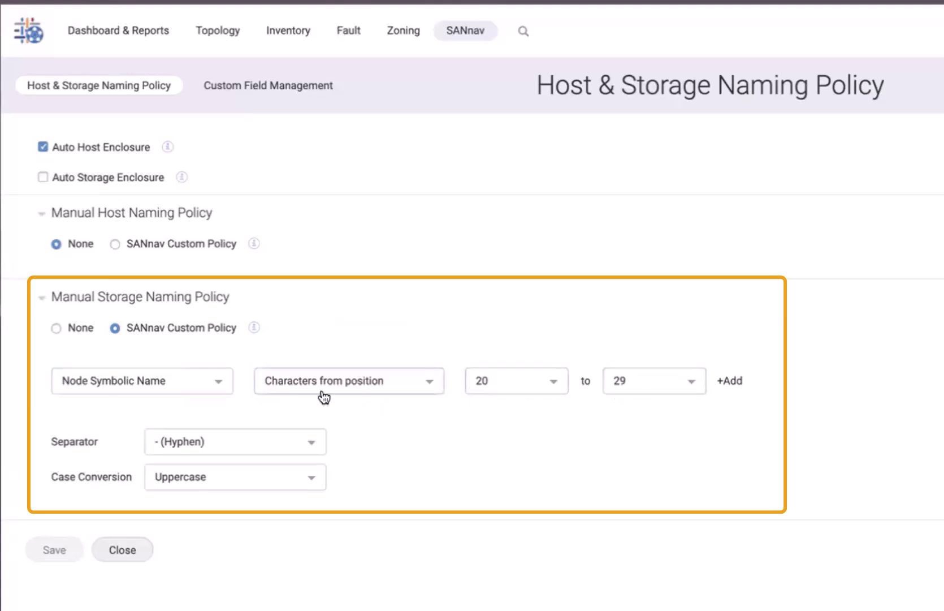
left_click(220, 383)
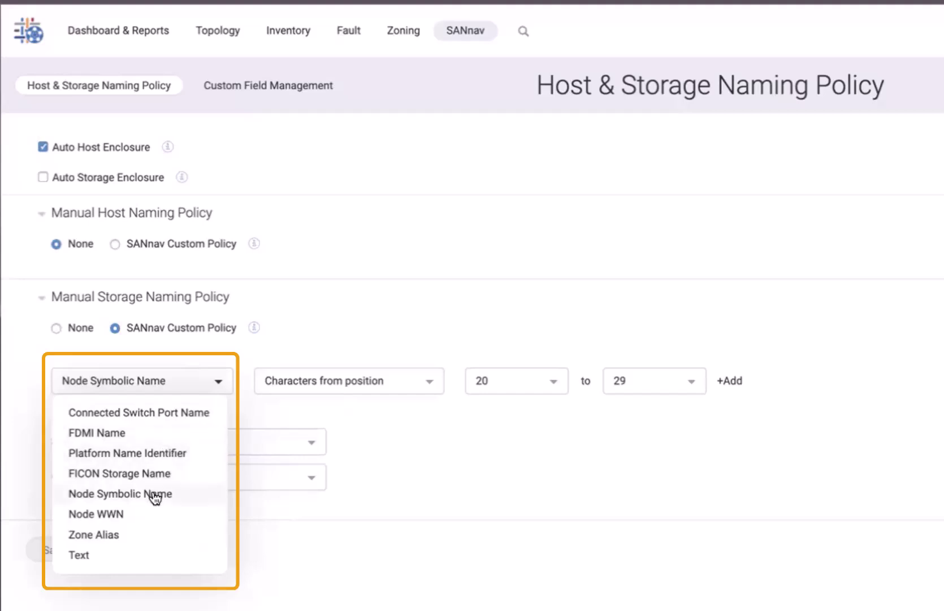
Leave the attribute choices unchanged and launch Run Manual Storage Policy from Actions.
left_click(422, 476)
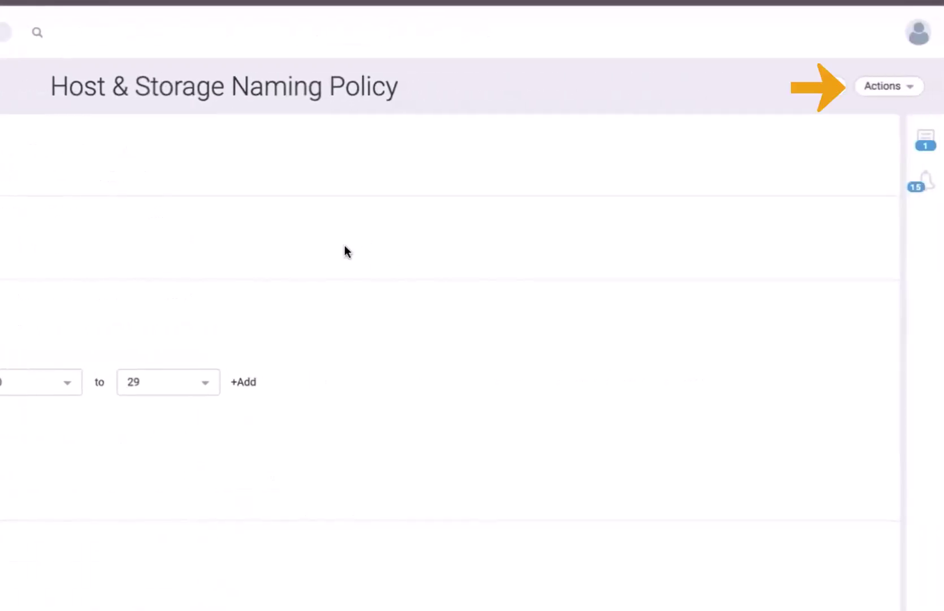
left_click(887, 92)
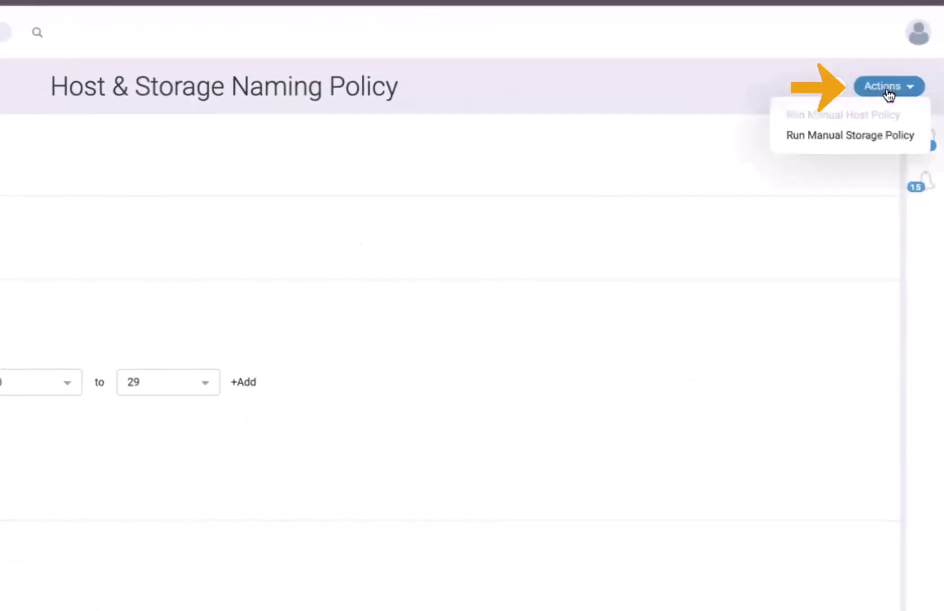
left_click(839, 143)
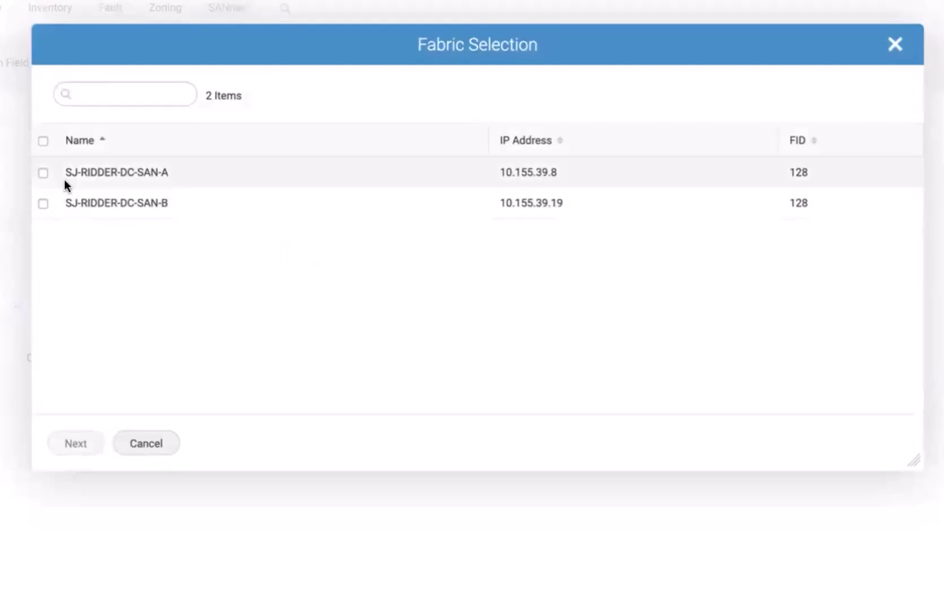
Select both fabrics and inspect the proposed storage names MXN5411WA5 and APM2349870.
left_click(44, 142)
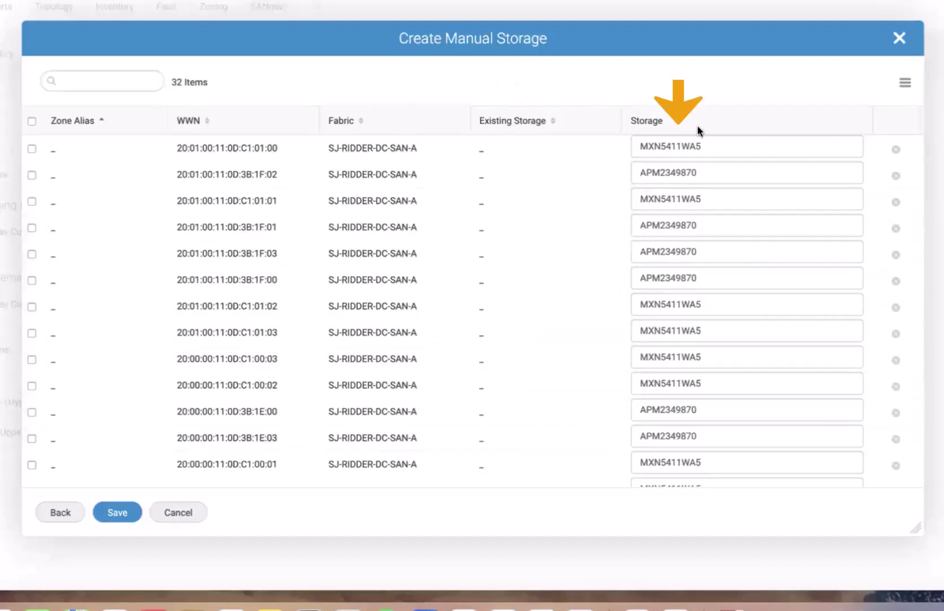
left_click_drag(704, 145, 632, 142)
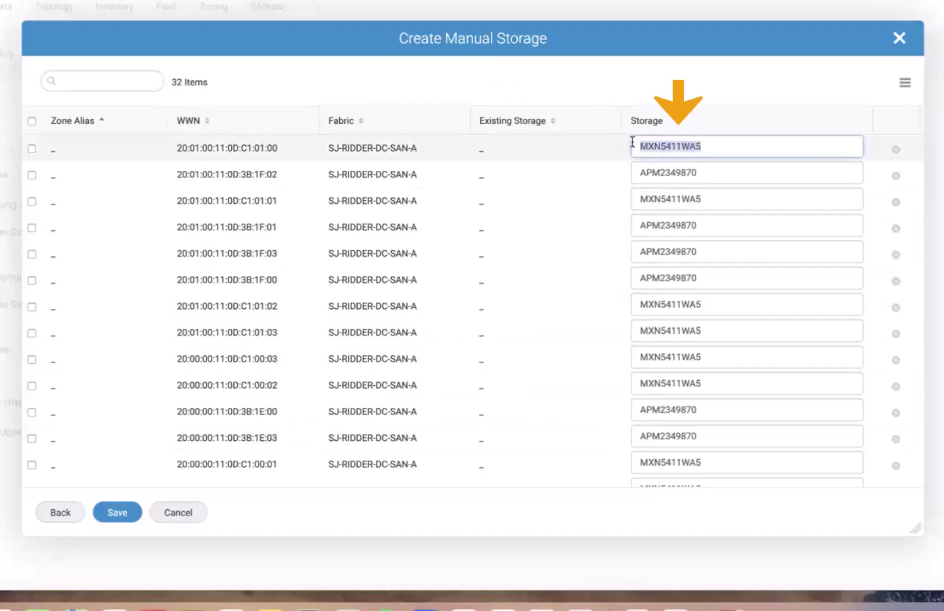
left_click(688, 82)
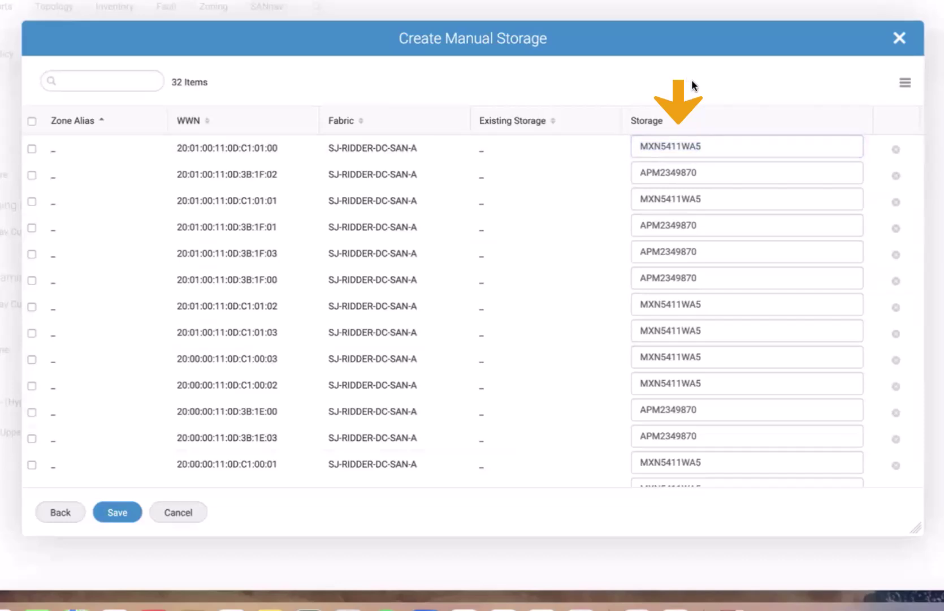
left_click(701, 147)
left_click_drag(701, 147, 683, 177)
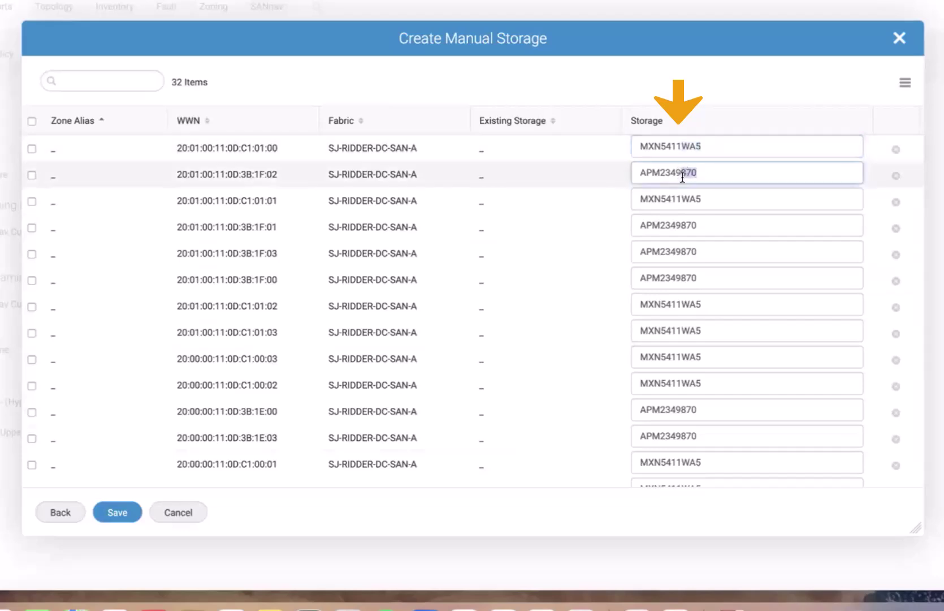
left_click(593, 83)
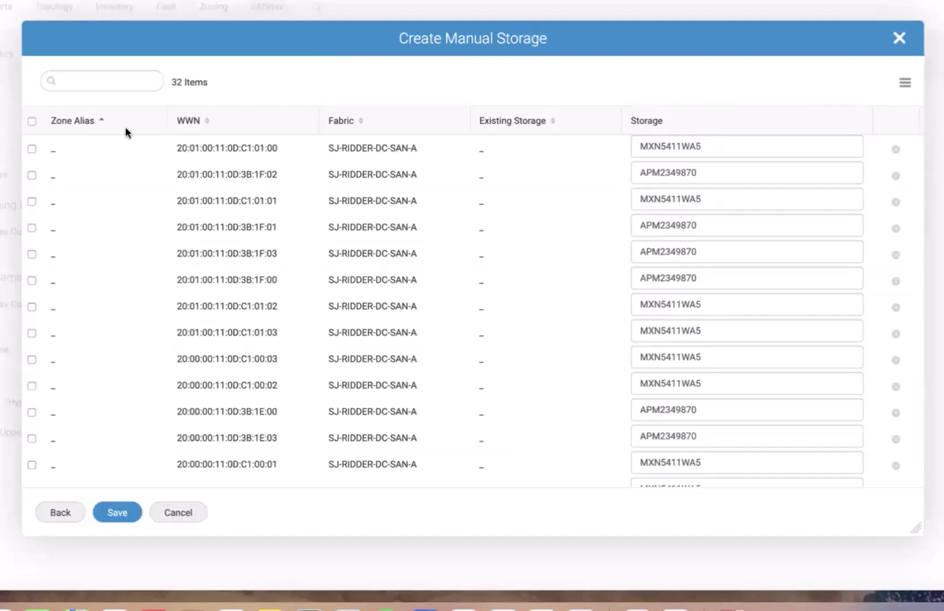
left_click(32, 148)
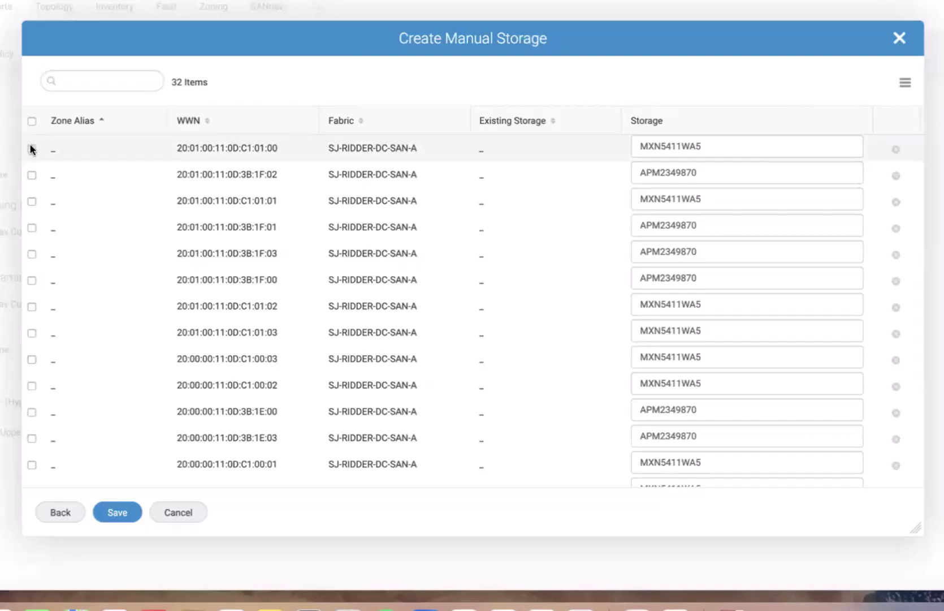
left_click(32, 175)
left_click(31, 201)
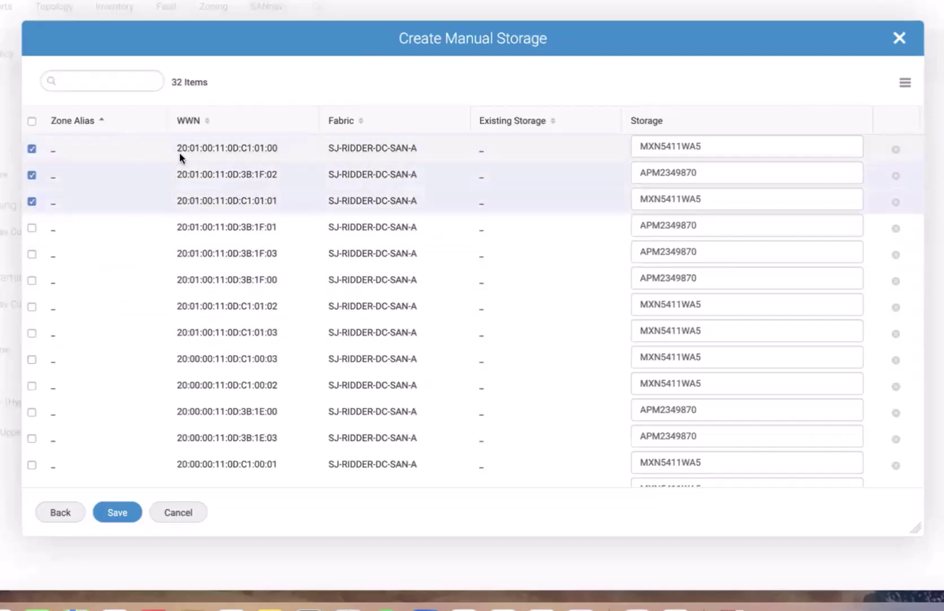
left_click(713, 147)
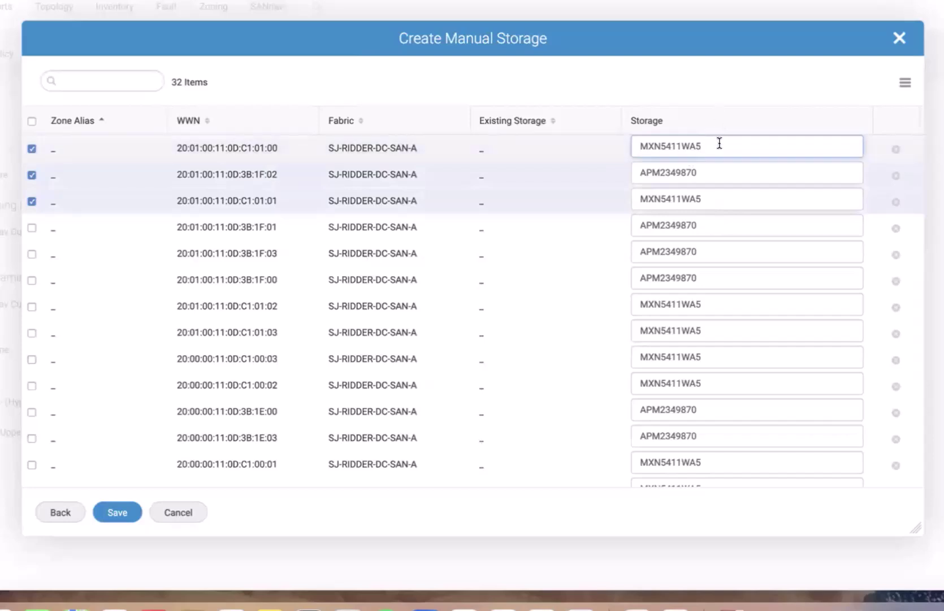
left_click(32, 149)
left_click(32, 175)
left_click(32, 201)
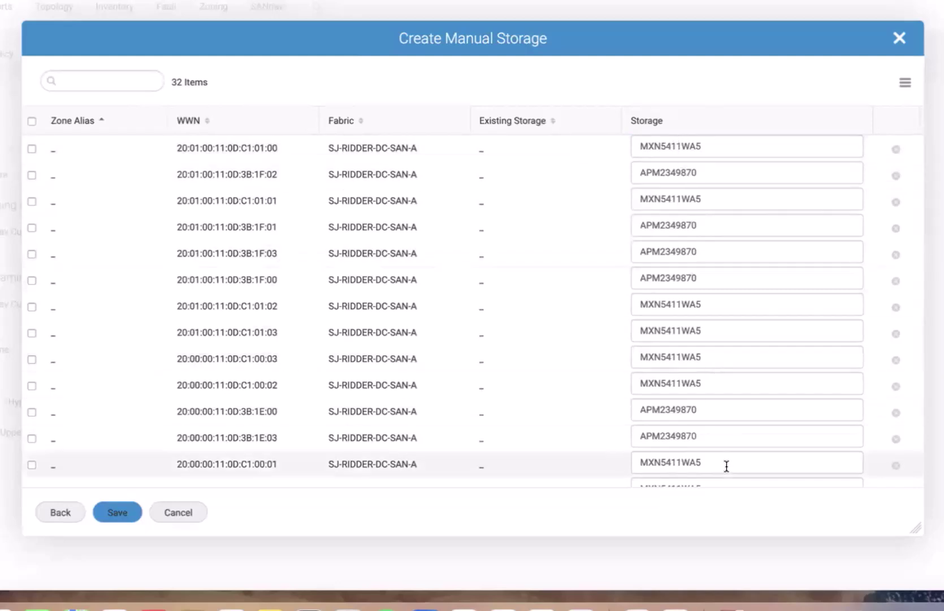
Review the 32 port mappings, save them and dismiss the success confirmation.
scroll(706, 423, "down", 10)
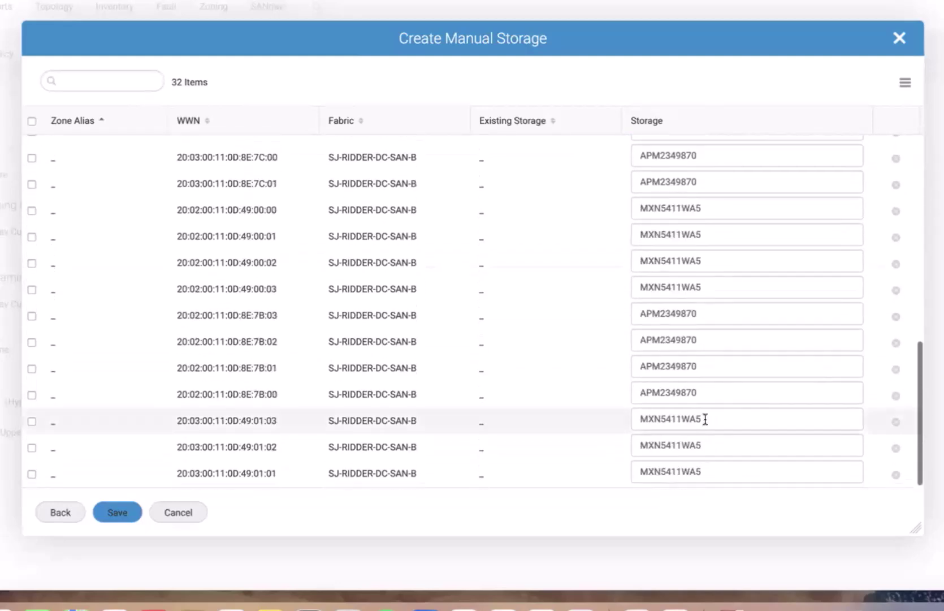
scroll(706, 419, "up", 8)
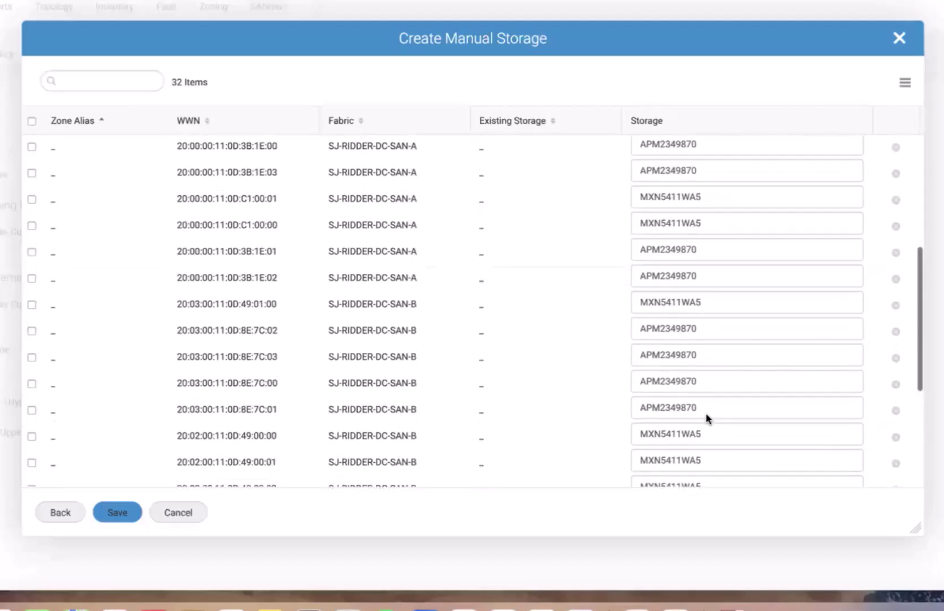
scroll(706, 407, "up", 2)
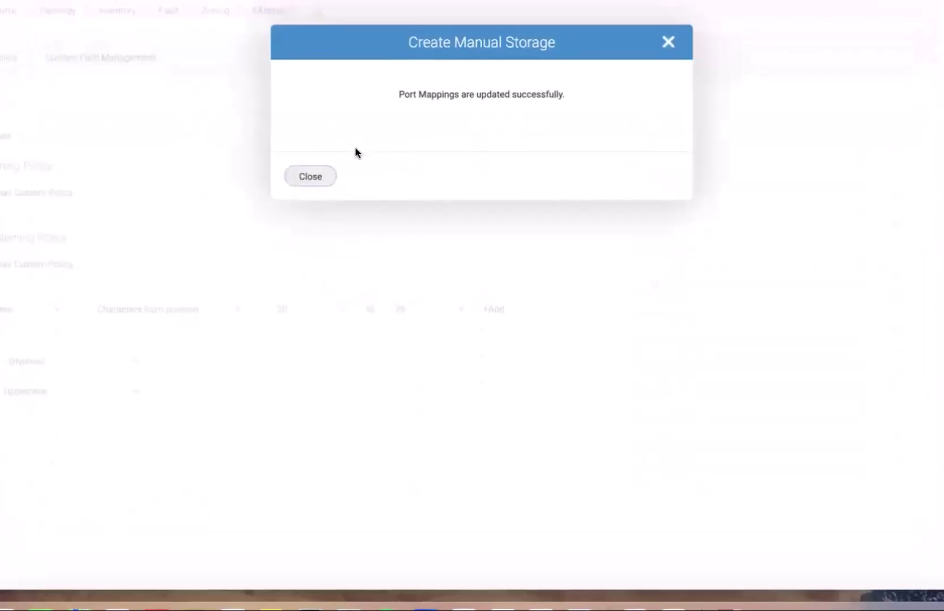
left_click(309, 173)
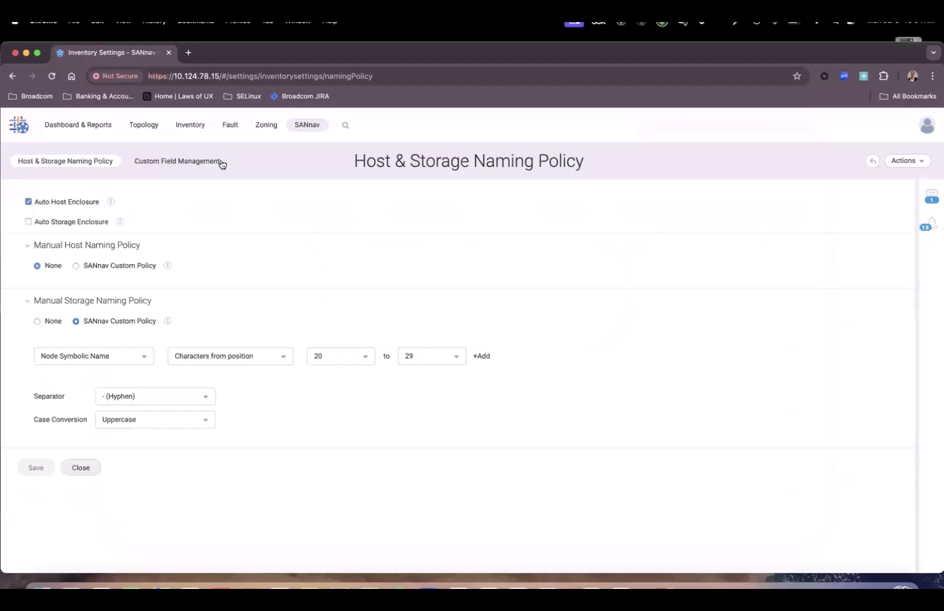
Open Storage Ports inventory and widen the Storage column to show MXN5411WA5 and APM2349870.
left_click(192, 126)
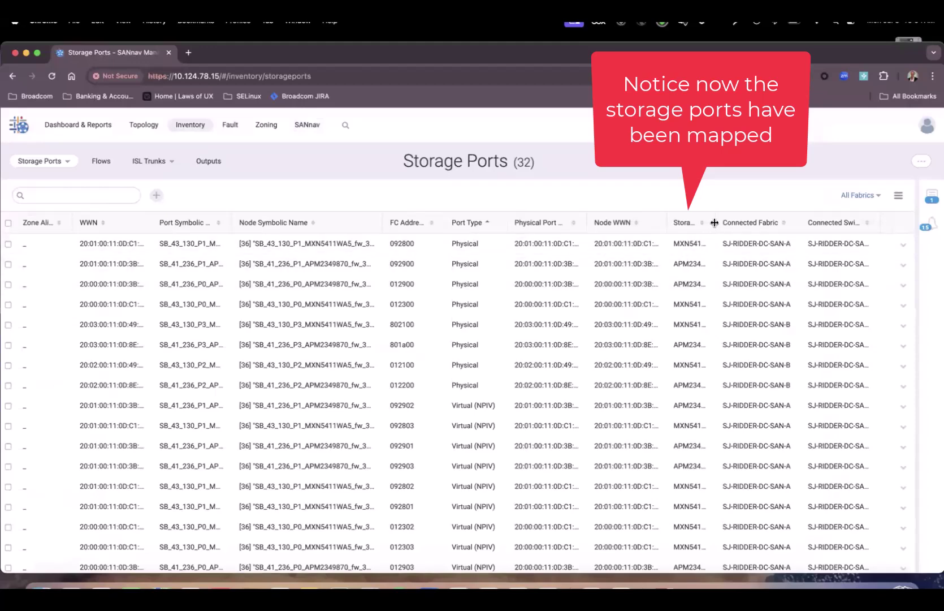
left_click_drag(714, 224, 780, 223)
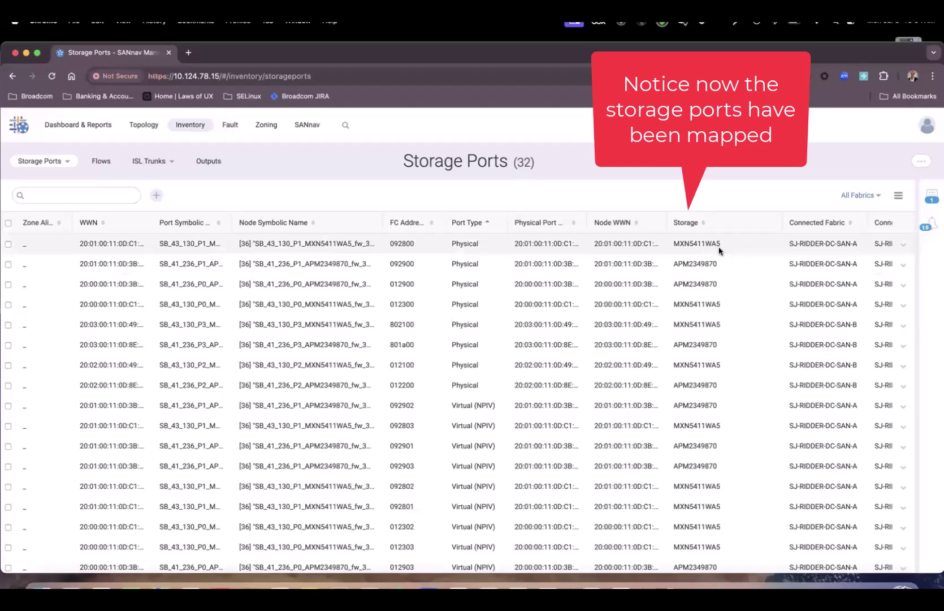
Switch the inventory to Storage to list APM2349870 and MXN5411WA5, then view the RIDDER_MULTIPATH_SAN_B topology.
left_click(54, 163)
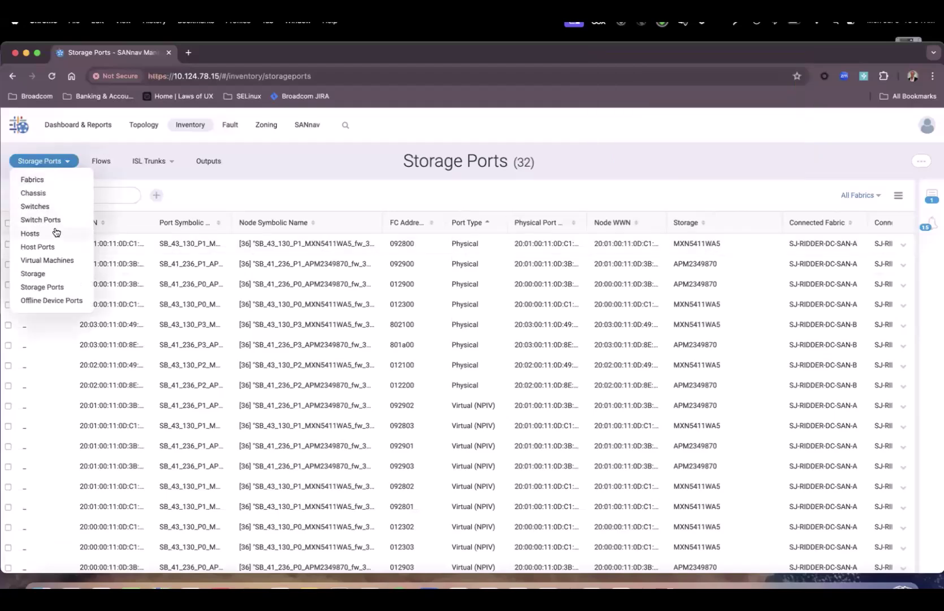
left_click(47, 274)
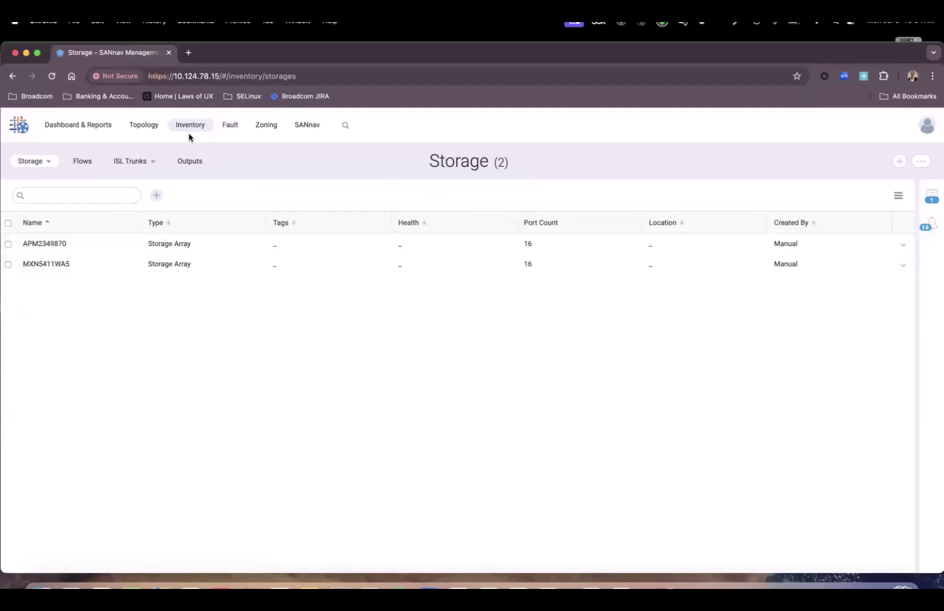
left_click(152, 126)
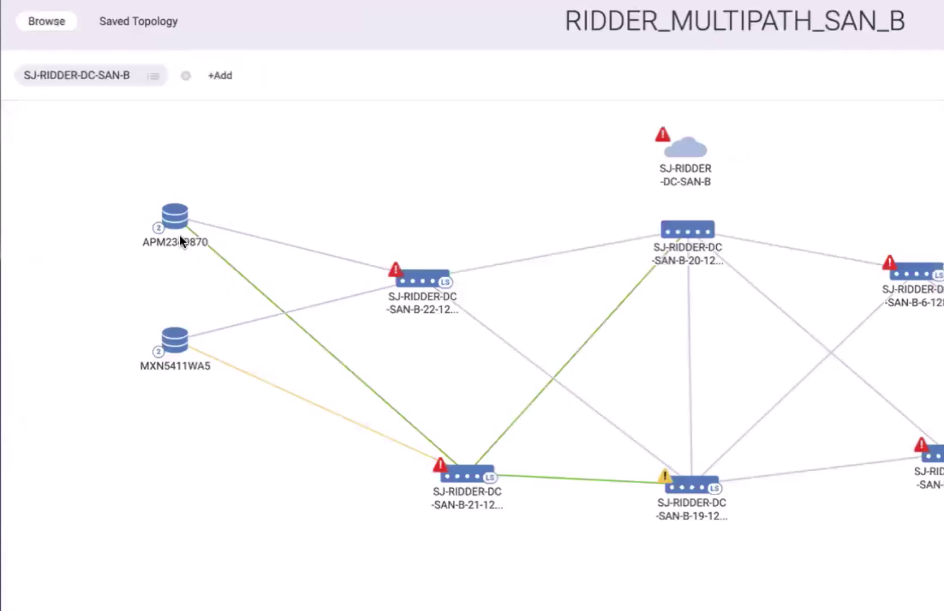
List the six virtual ports of storage enclosure APM2349870, then close the list.
mouse_move(172, 341)
mouse_move(177, 222)
left_click(190, 189)
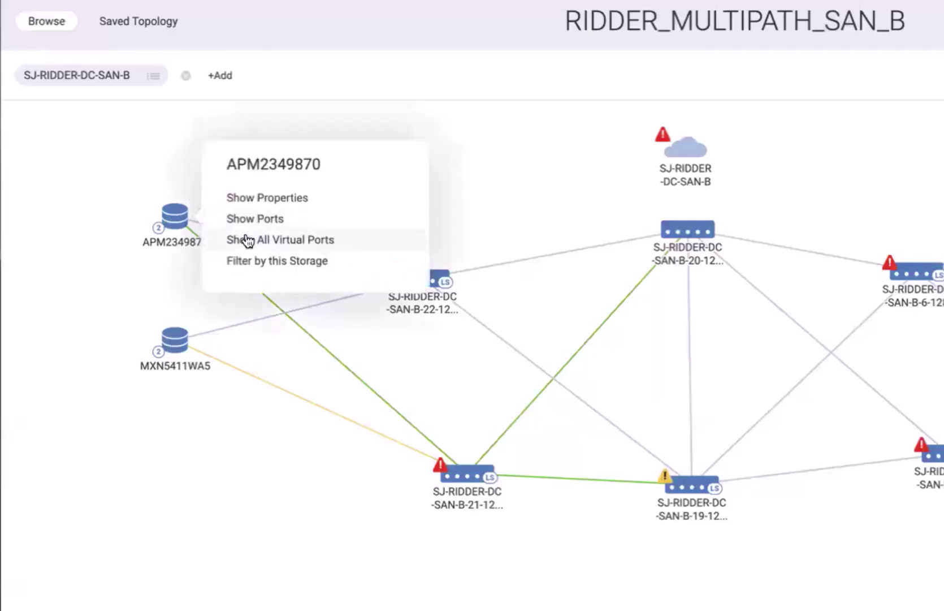
left_click(249, 242)
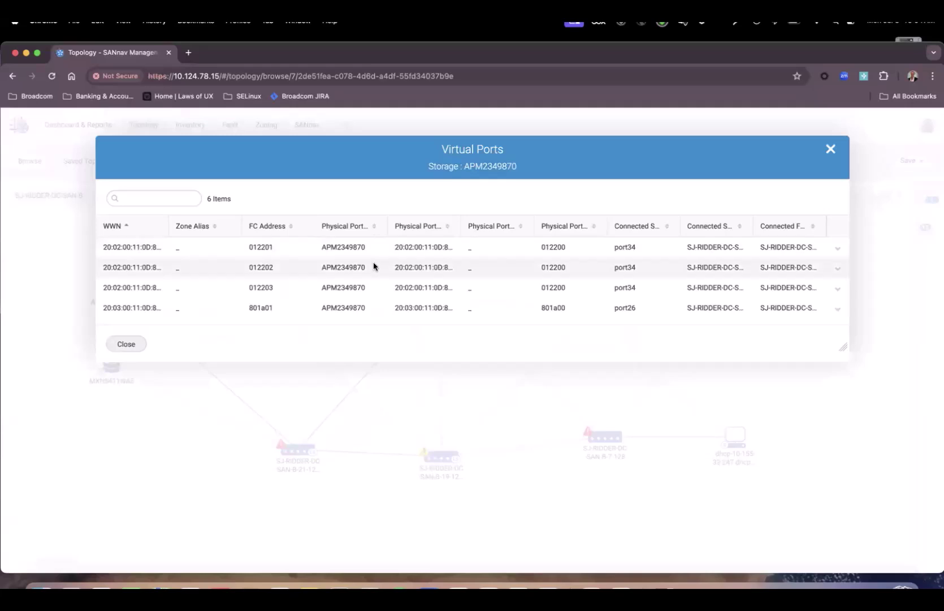
scroll(353, 269, "down", 2)
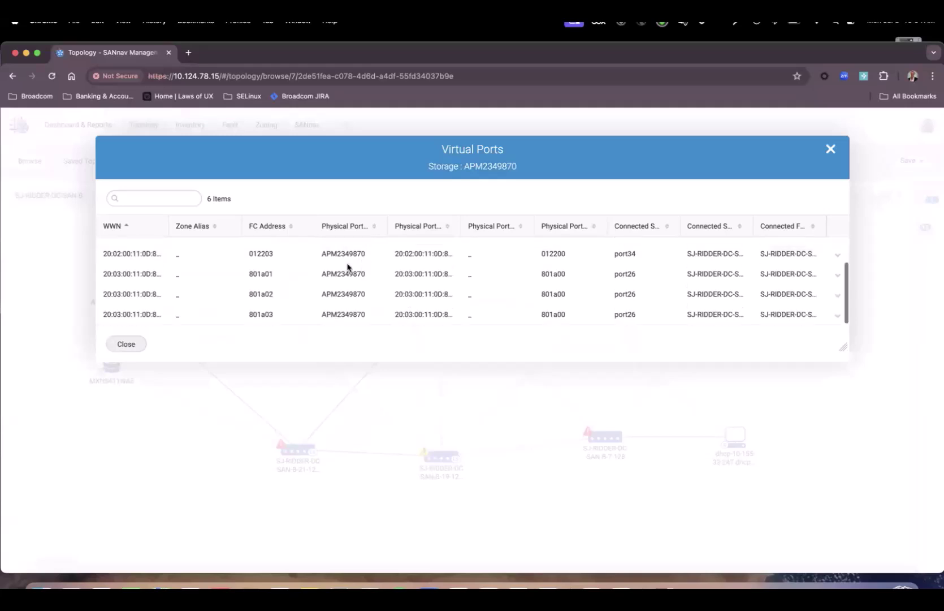
left_click(131, 344)
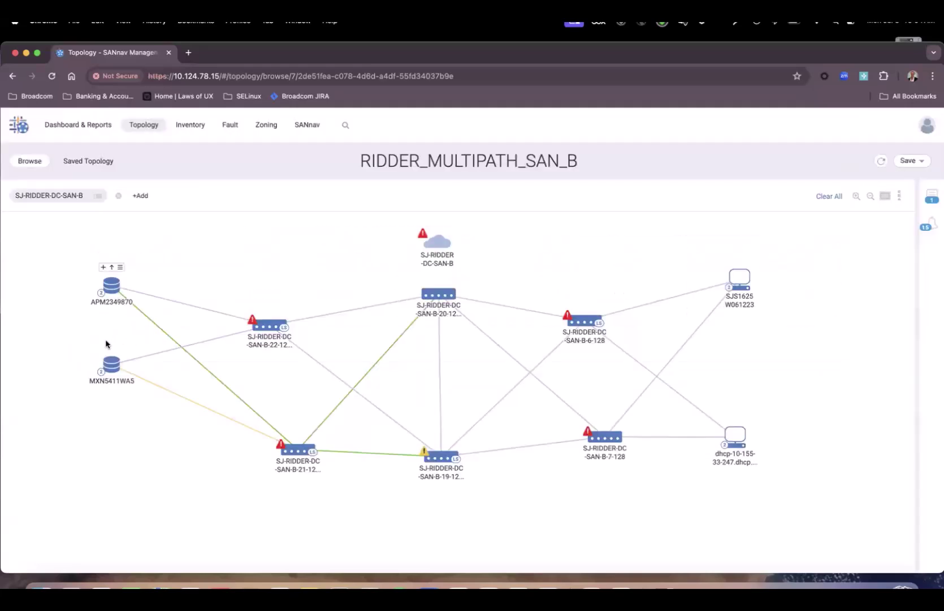
Remove the SJ-RIDDER-DC-SAN-B fabric, load saved topology RIDDER_MULTIPATH_SAN_B in Browse, then go to Health Summary.
left_click(118, 196)
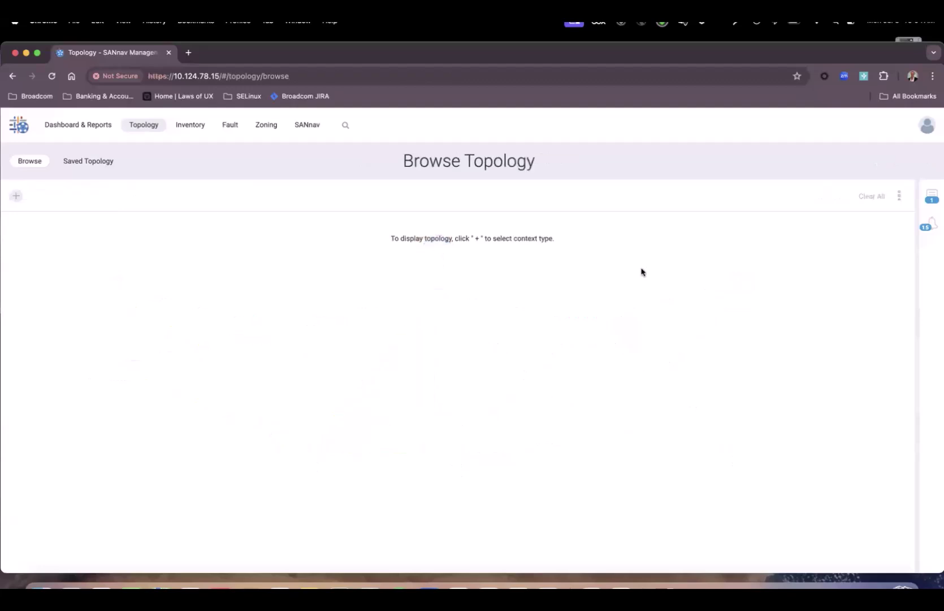
left_click(95, 162)
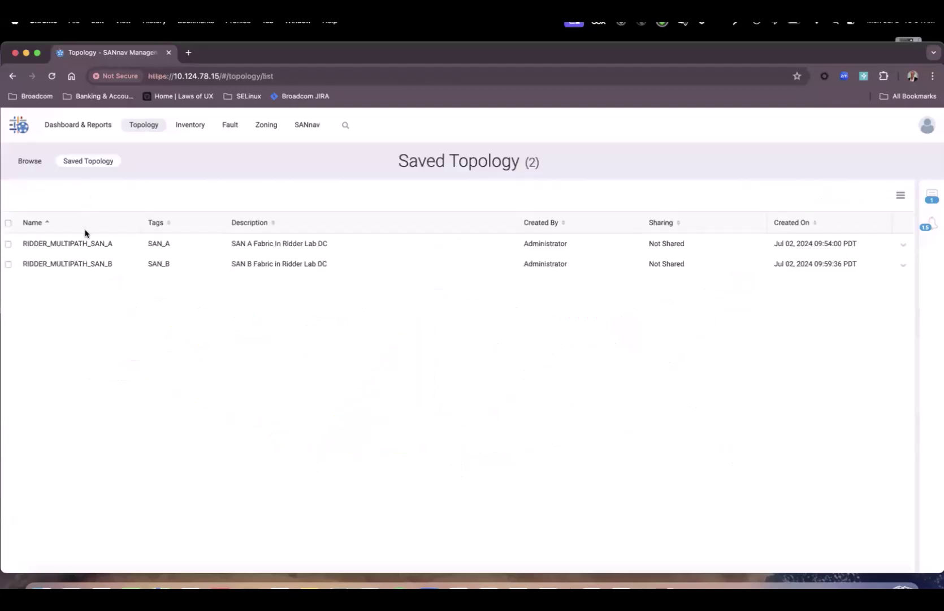
left_click(904, 264)
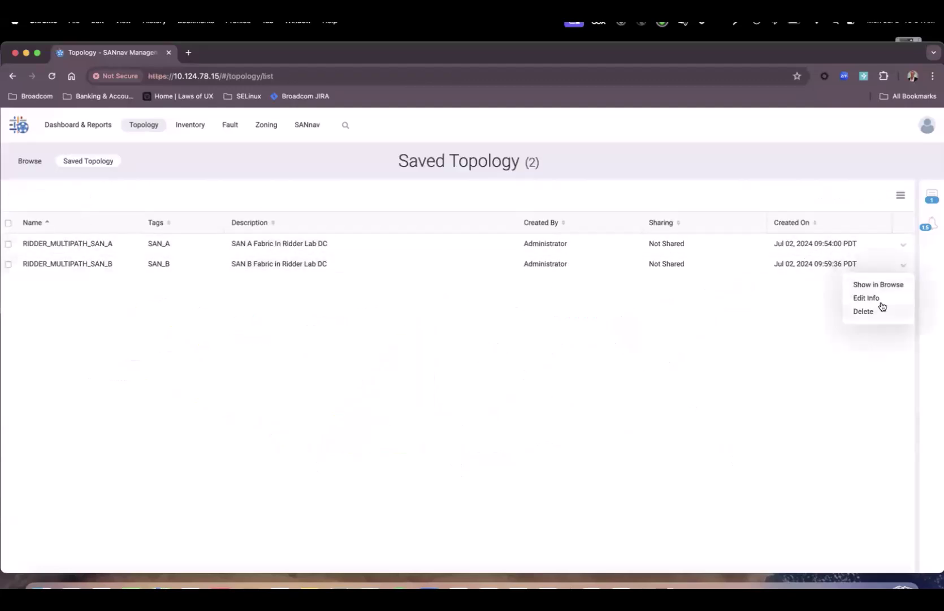
left_click(883, 286)
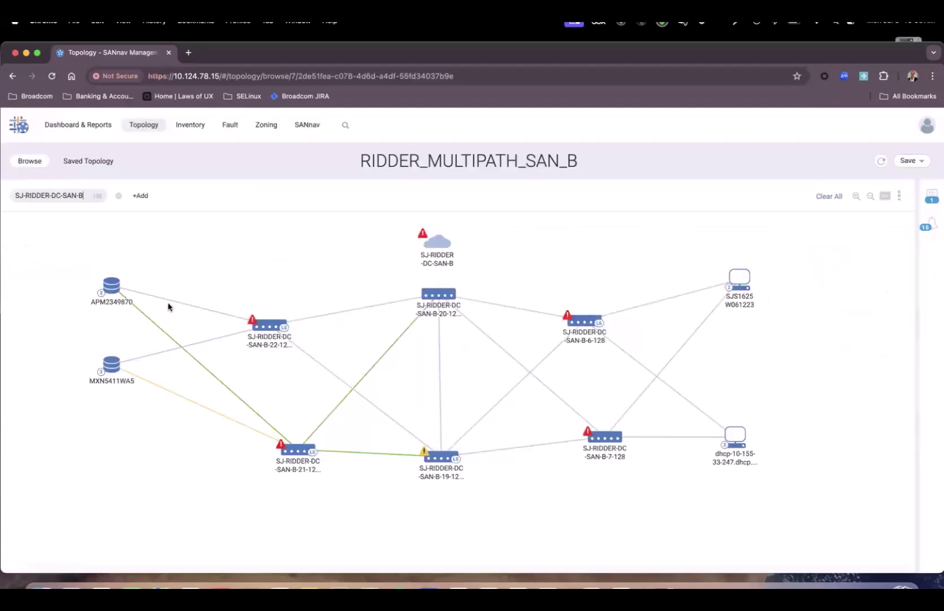
left_click(80, 127)
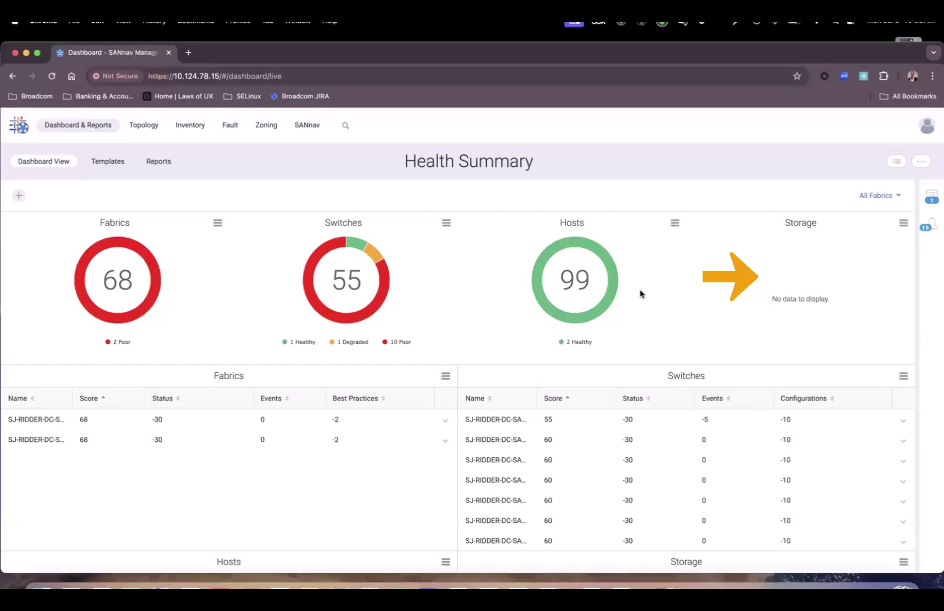
Run the health score computation manually from SANnav settings and dismiss the started confirmation.
left_click(308, 127)
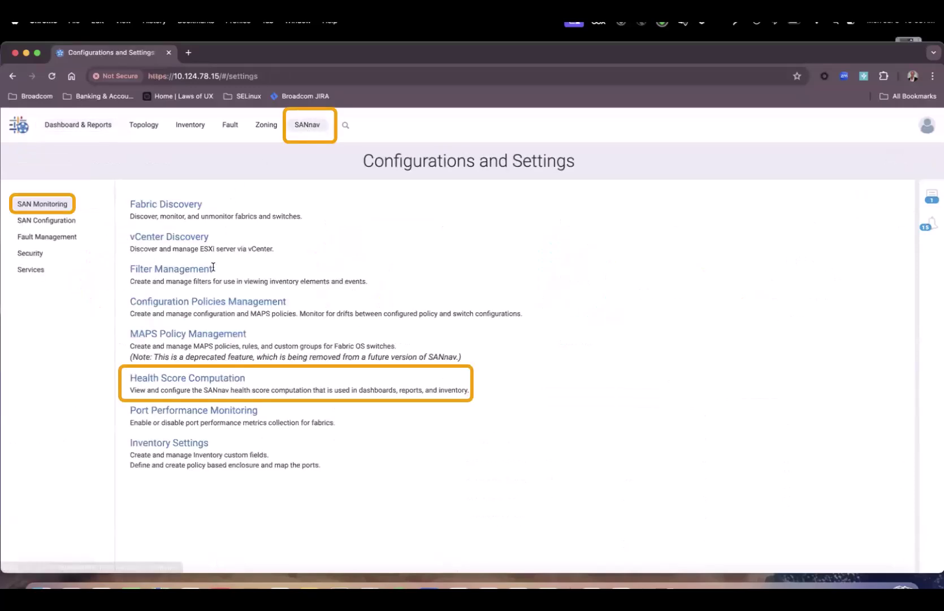
left_click(206, 377)
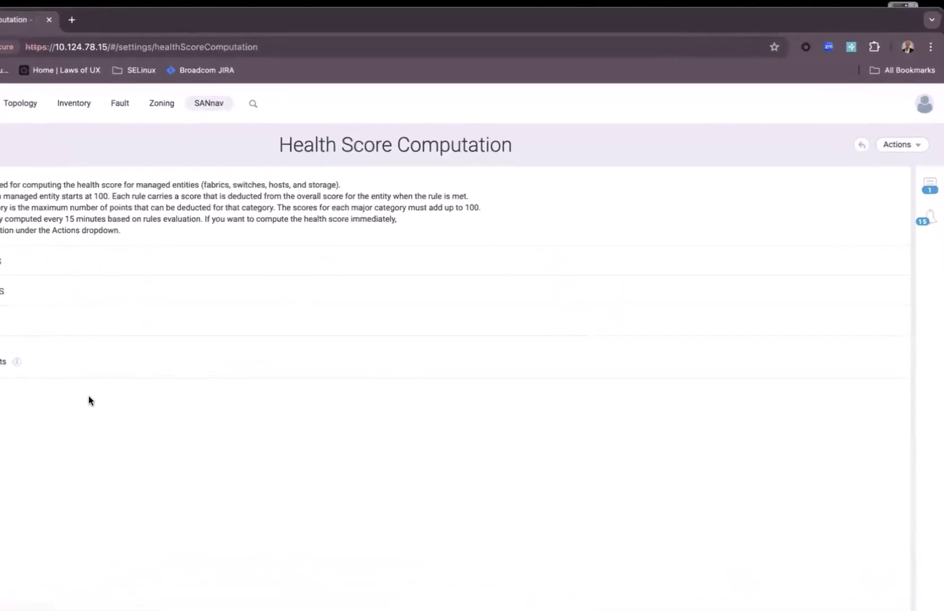
left_click(905, 144)
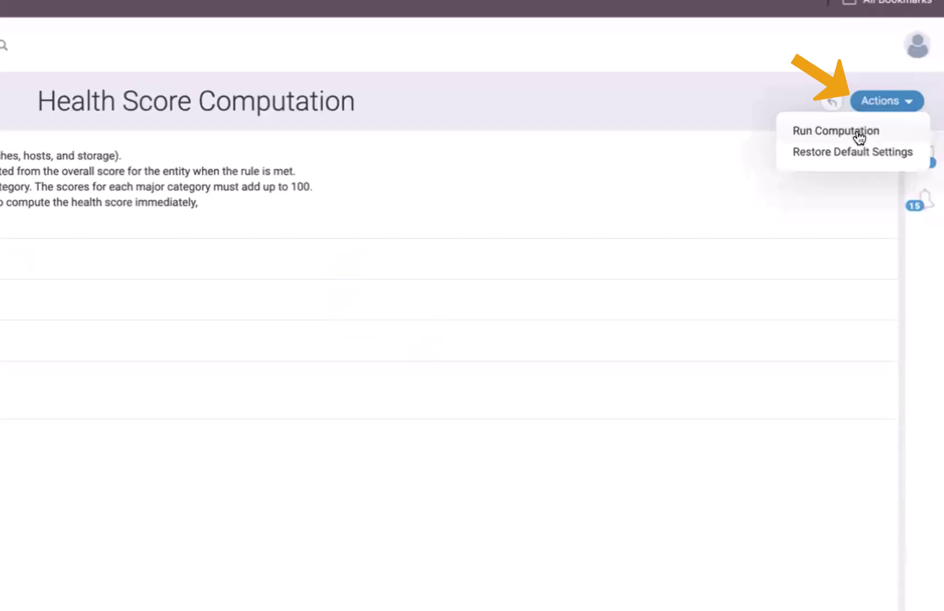
left_click(858, 132)
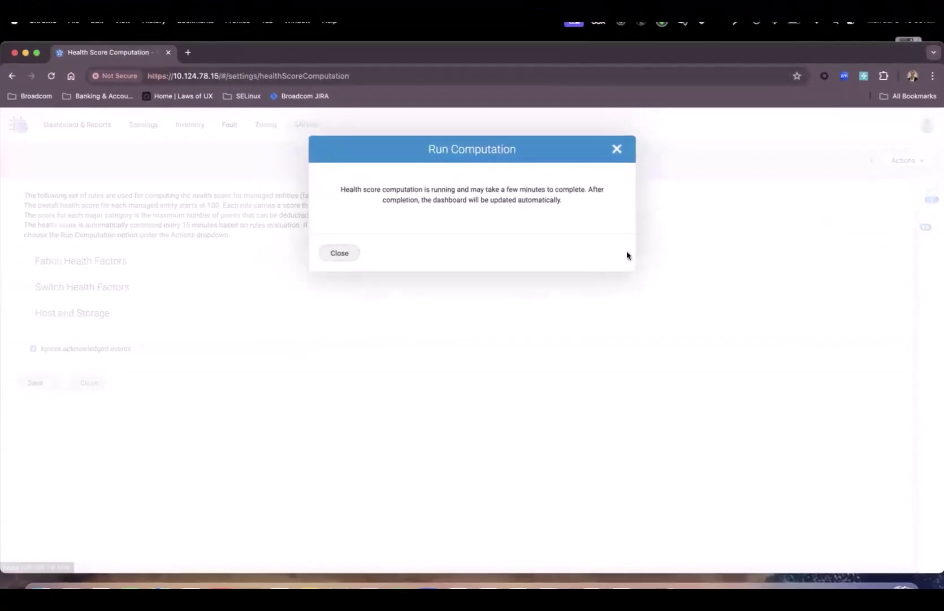
left_click(346, 253)
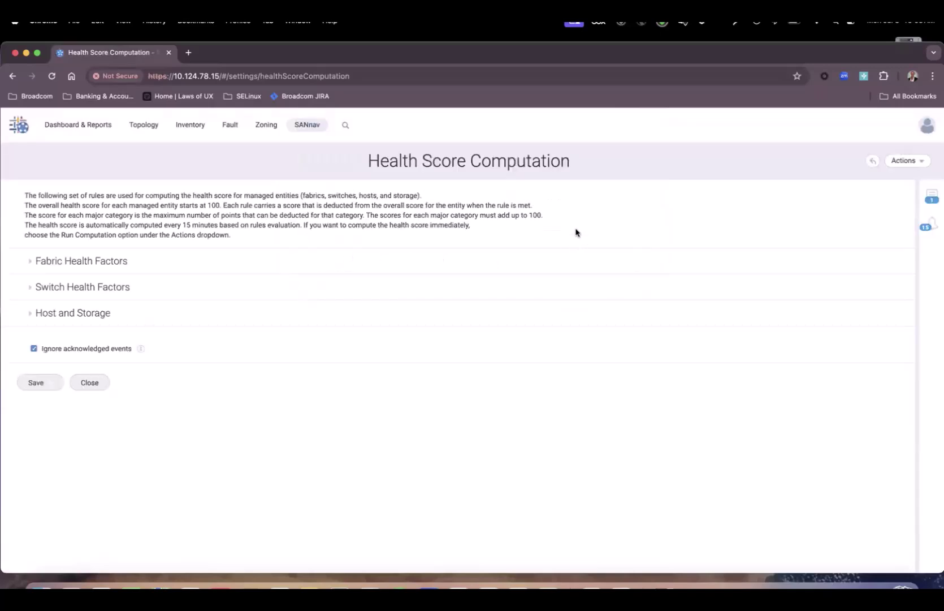
Reopen the Health Summary dashboard, now showing Storage at 100 with 2 Healthy.
left_click(79, 128)
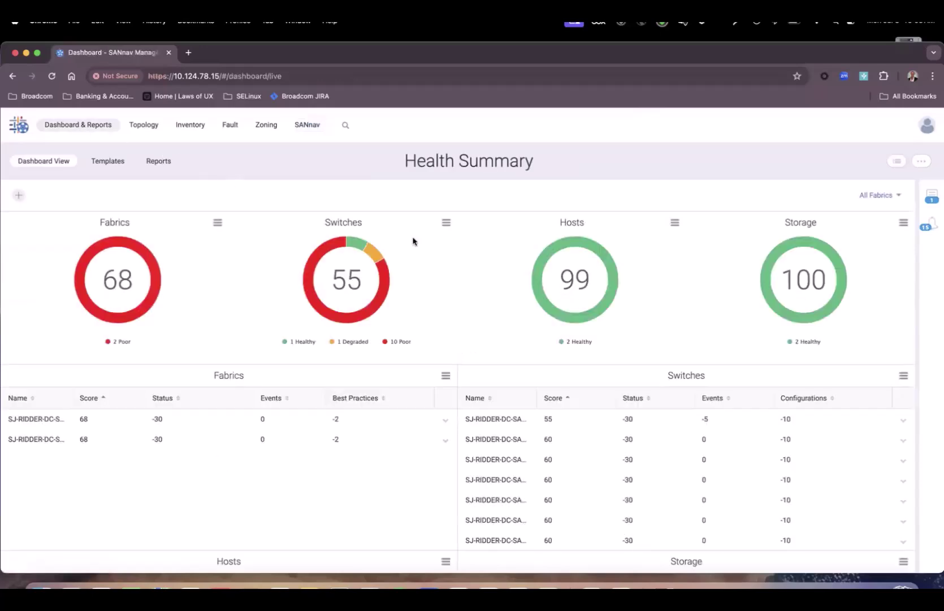